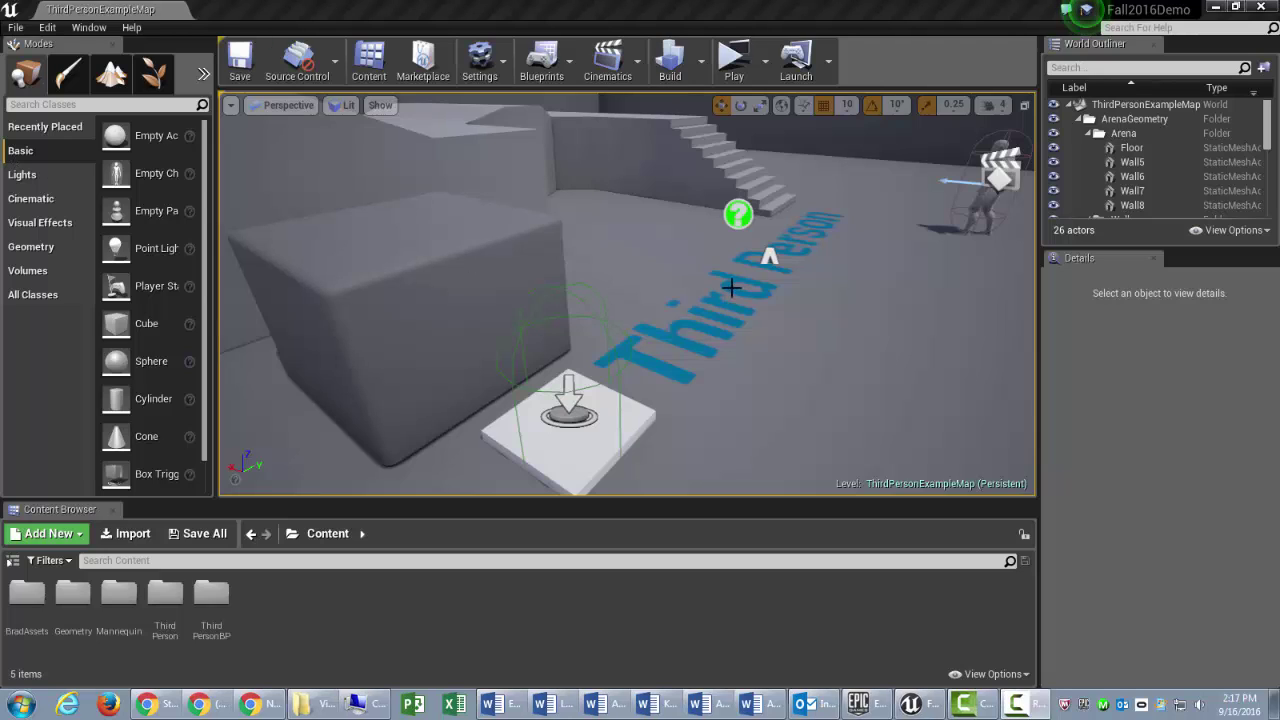
# Fly the viewport forward over the arena and turn toward the mannequin.
pyautogui.moveTo(765, 320); pyautogui.dragTo(765, 287, button='right')
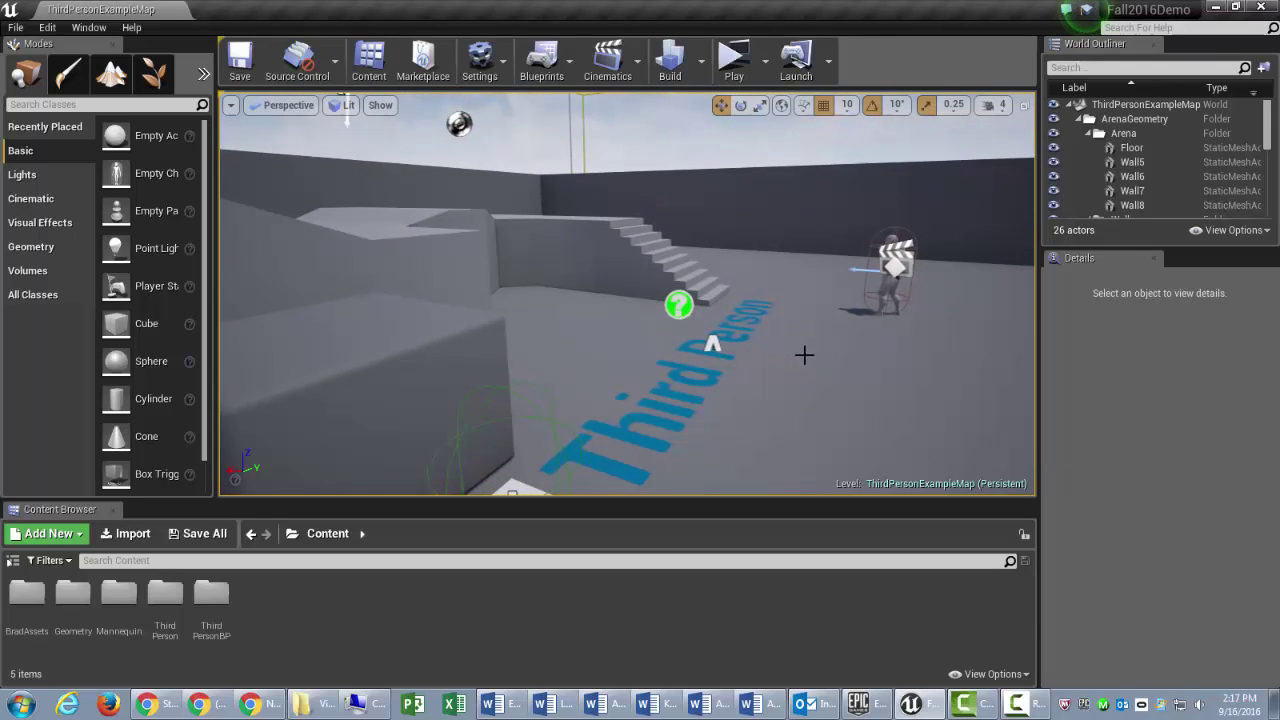
pyautogui.moveTo(877, 374); pyautogui.dragTo(860, 374, button='right')
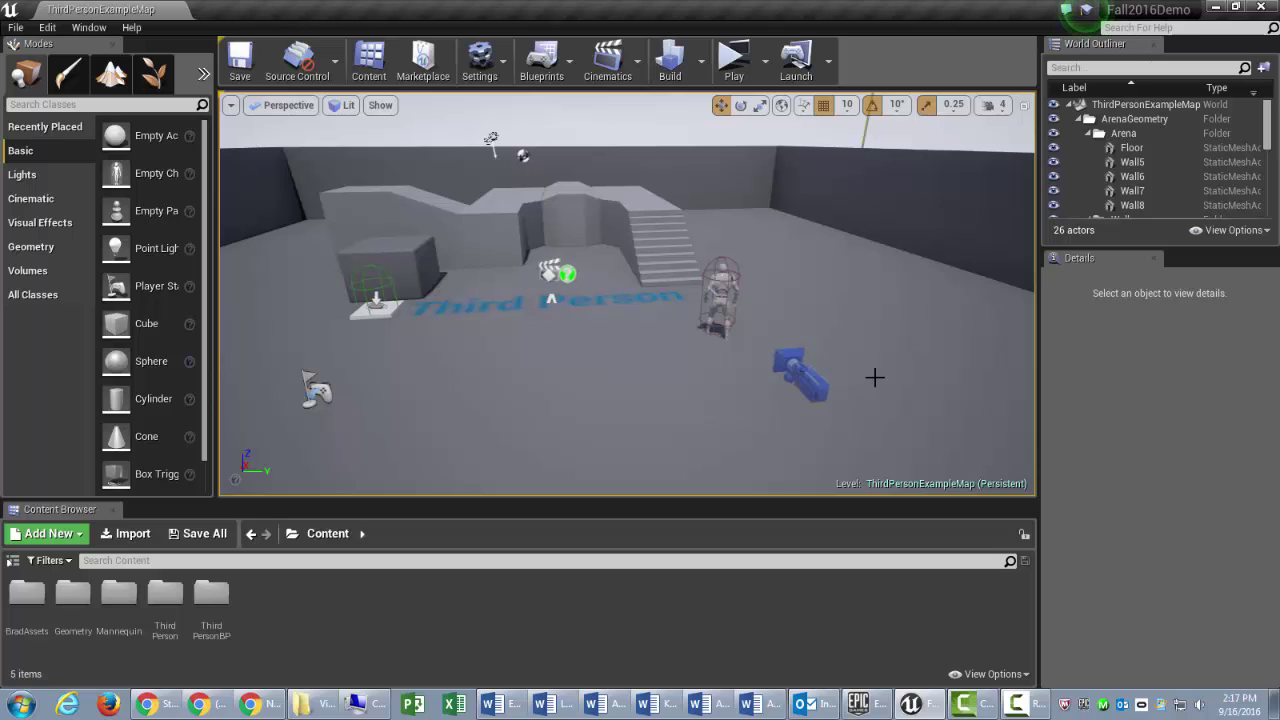
# Add Matinee (Legacy) from Cinematics, move its editor aside, and reveal the Movie option.
pyautogui.click(615, 80)
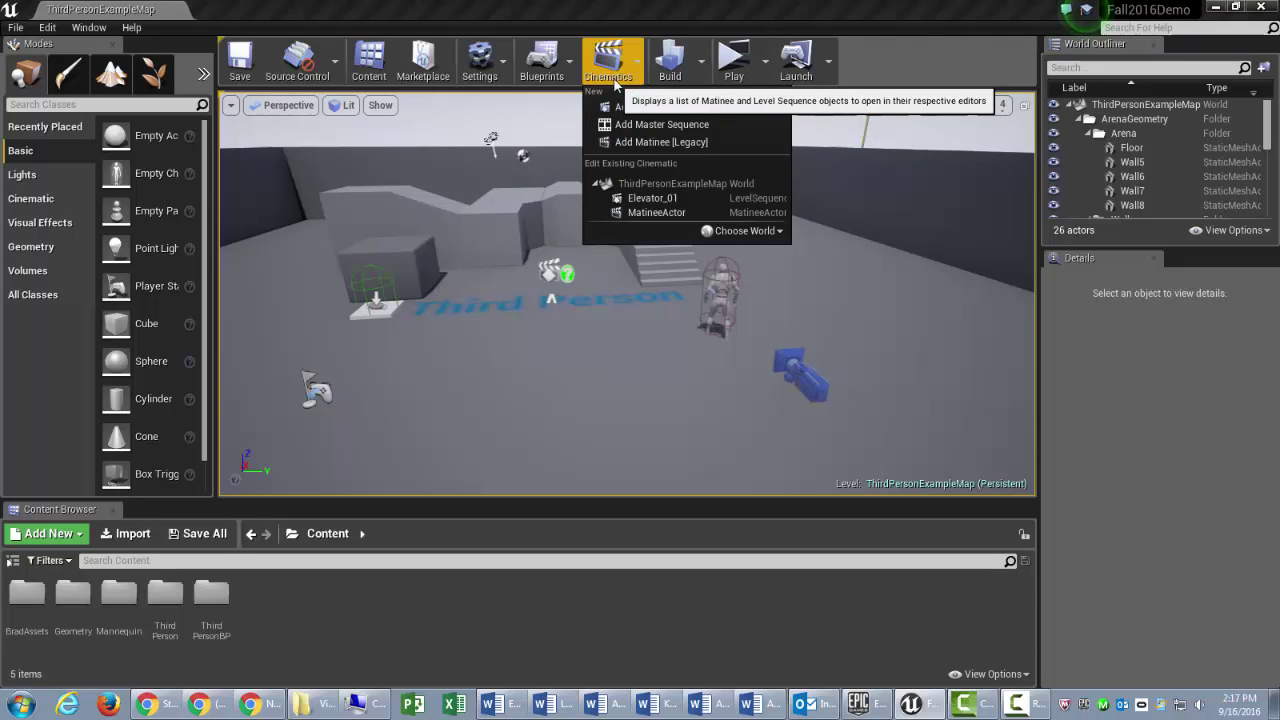
pyautogui.click(638, 144)
pyautogui.moveTo(721, 236); pyautogui.dragTo(574, 128)
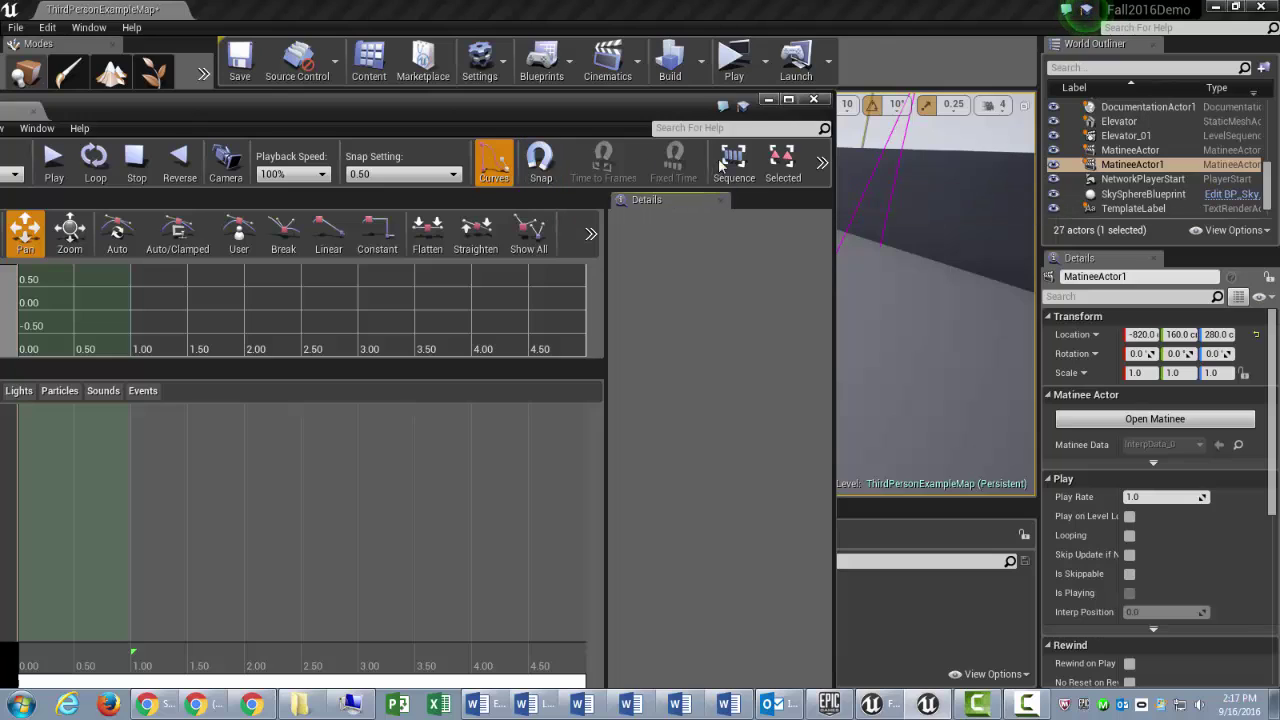
pyautogui.click(823, 164)
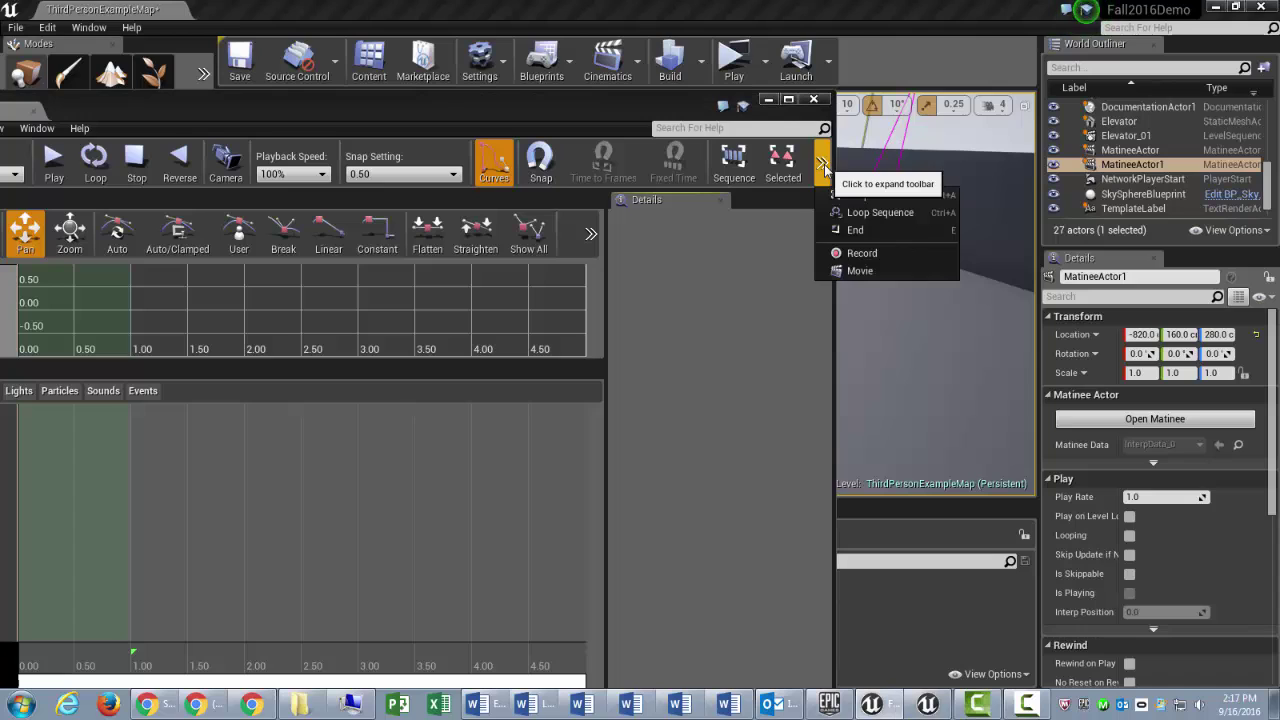
# Open the Render Movie Settings and close the Matinee editor.
pyautogui.click(867, 273)
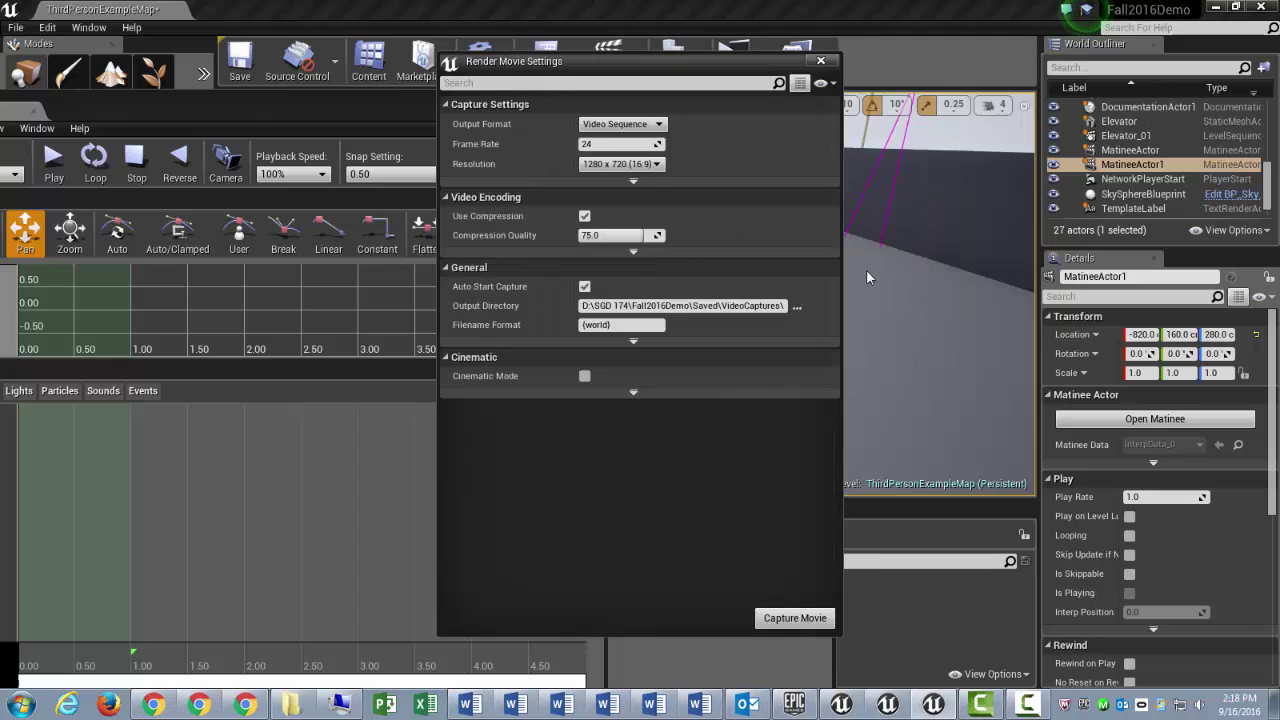
pyautogui.moveTo(320, 105); pyautogui.dragTo(390, 100)
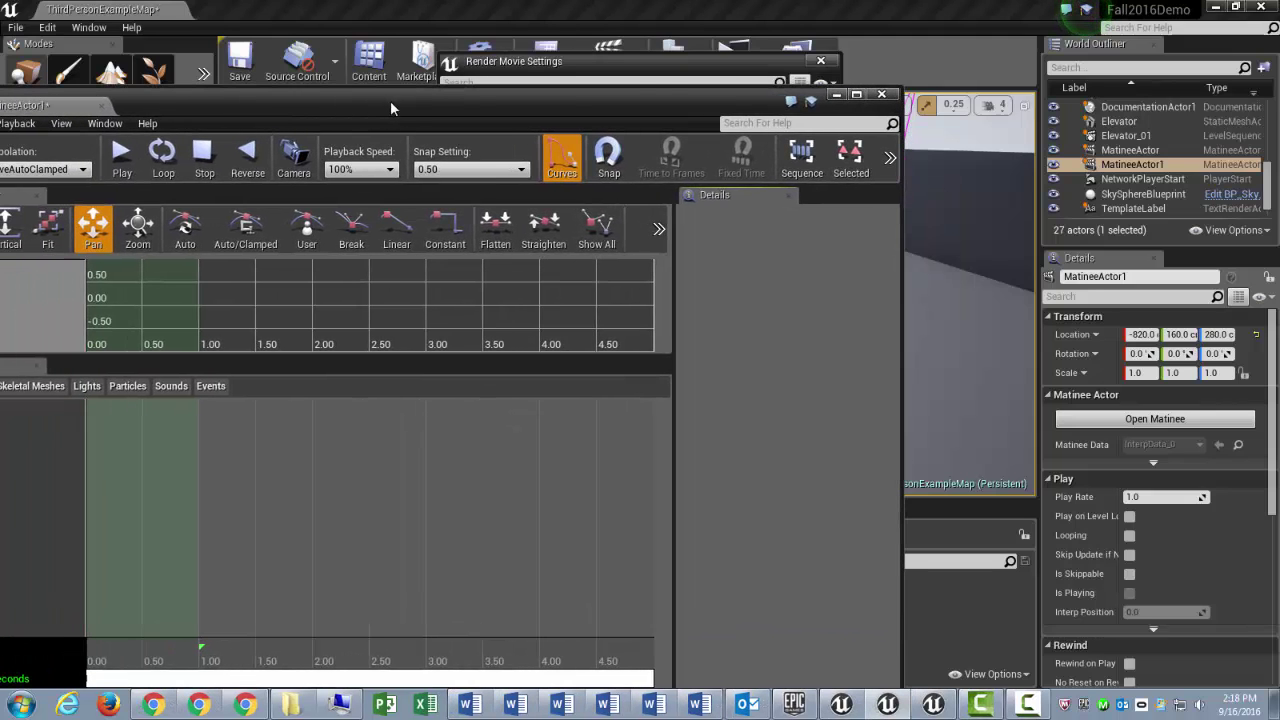
pyautogui.click(881, 93)
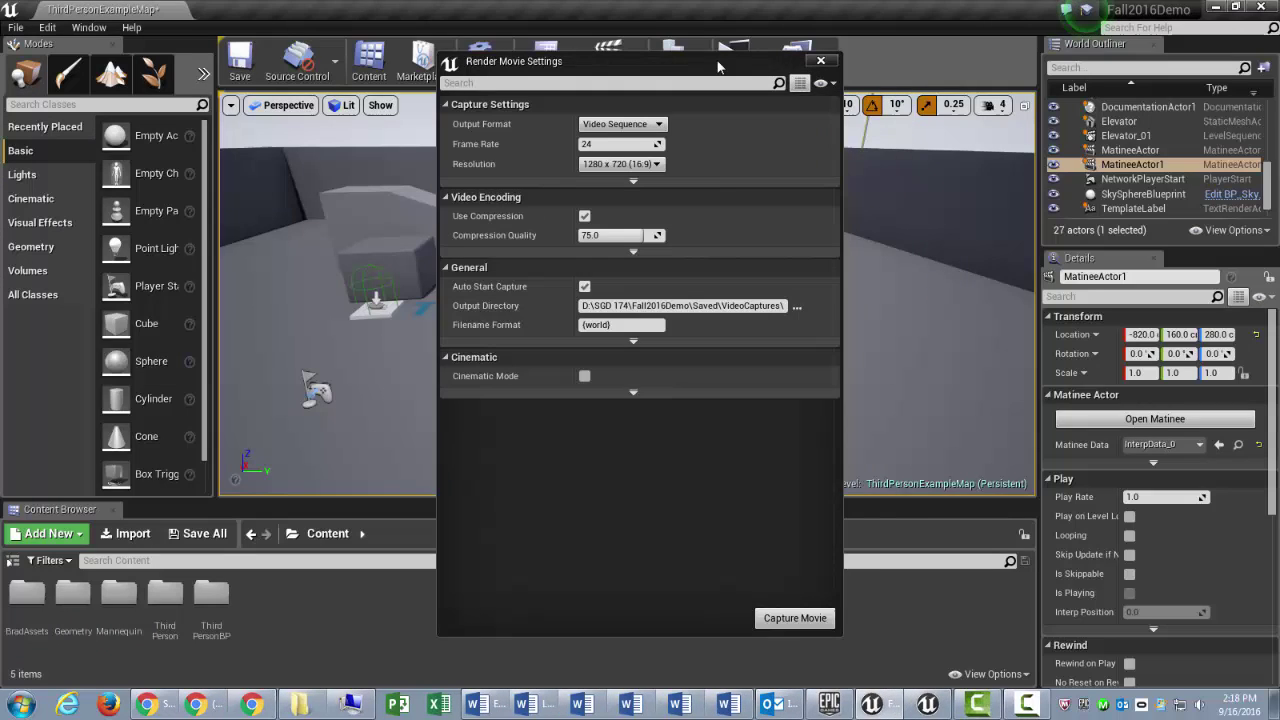
# Set the capture frame rate to 30 and toggle Cinematic Mode.
pyautogui.moveTo(730, 67); pyautogui.dragTo(787, 73)
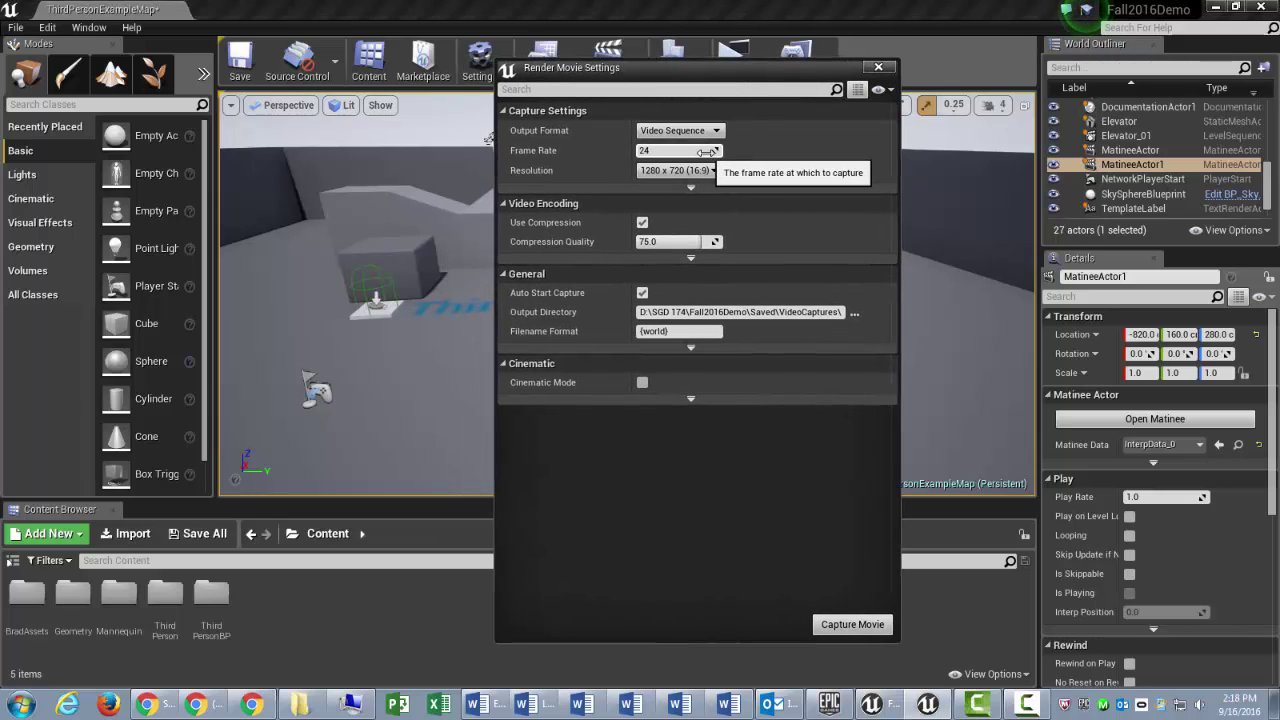
pyautogui.click(672, 151)
pyautogui.write('30')
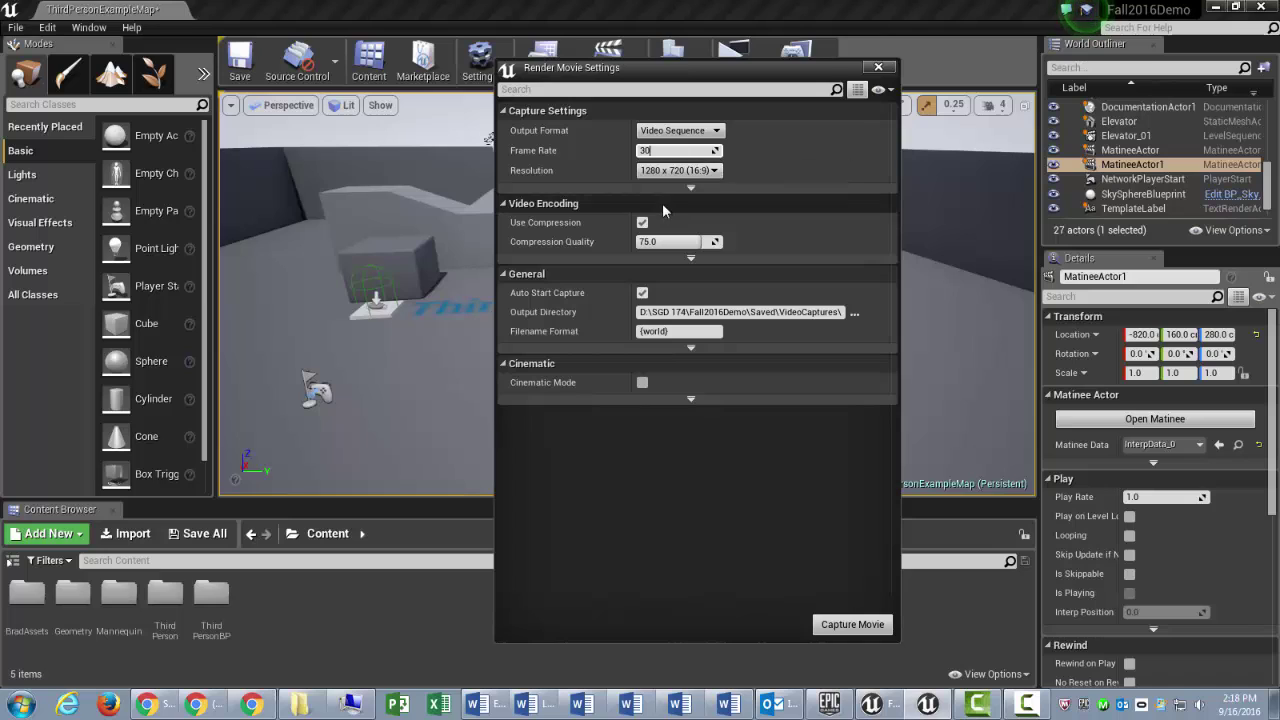
pyautogui.click(642, 383)
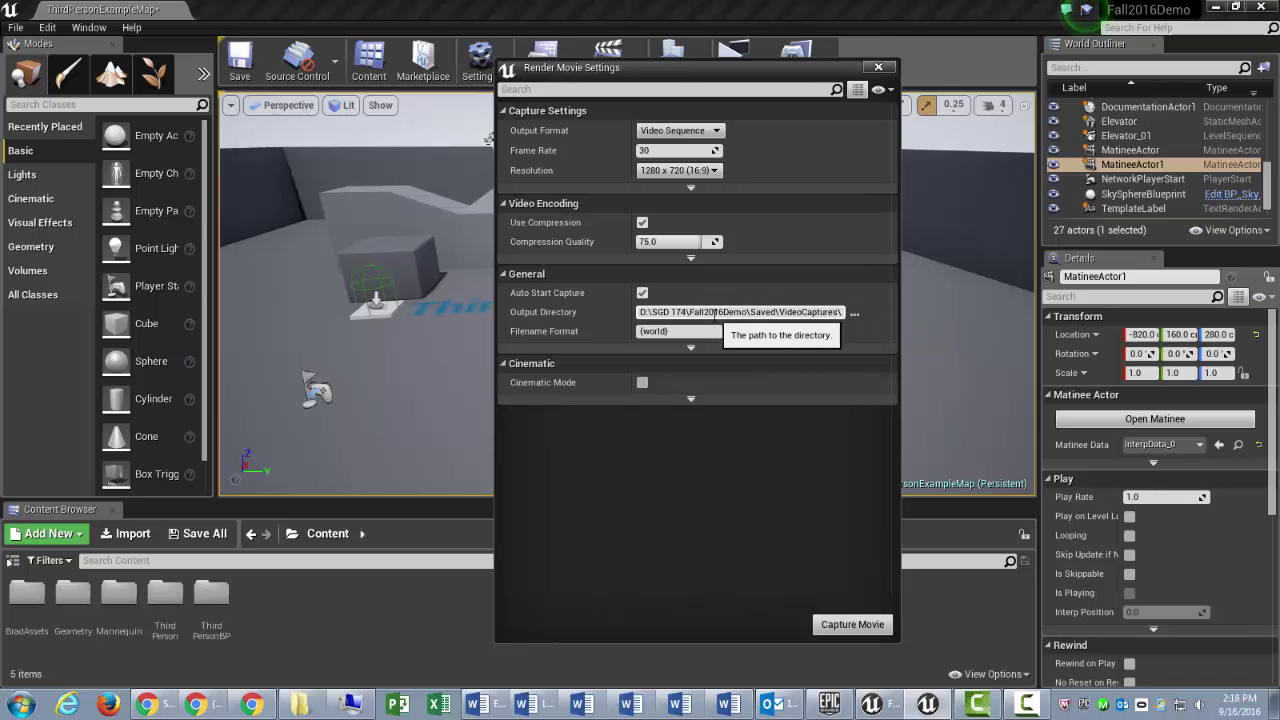
# Start Capture Movie and save the ThirdPersonExampleMap level when prompted.
pyautogui.click(853, 625)
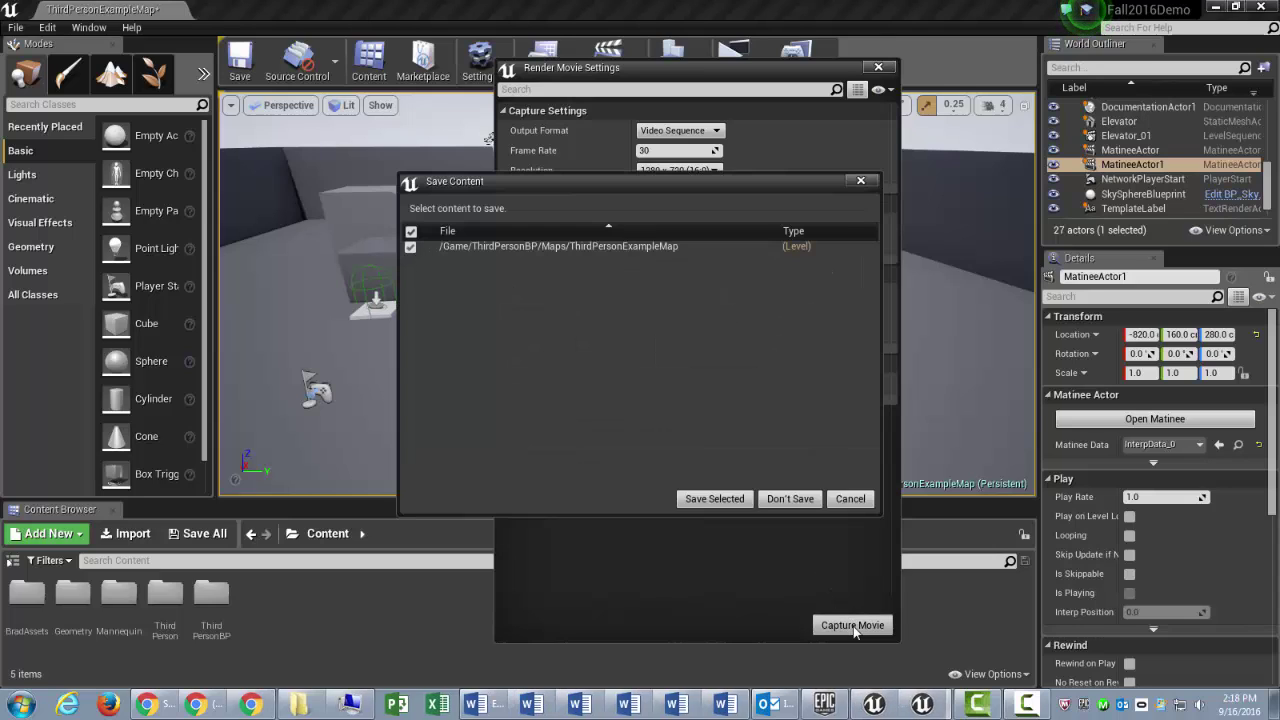
pyautogui.click(716, 499)
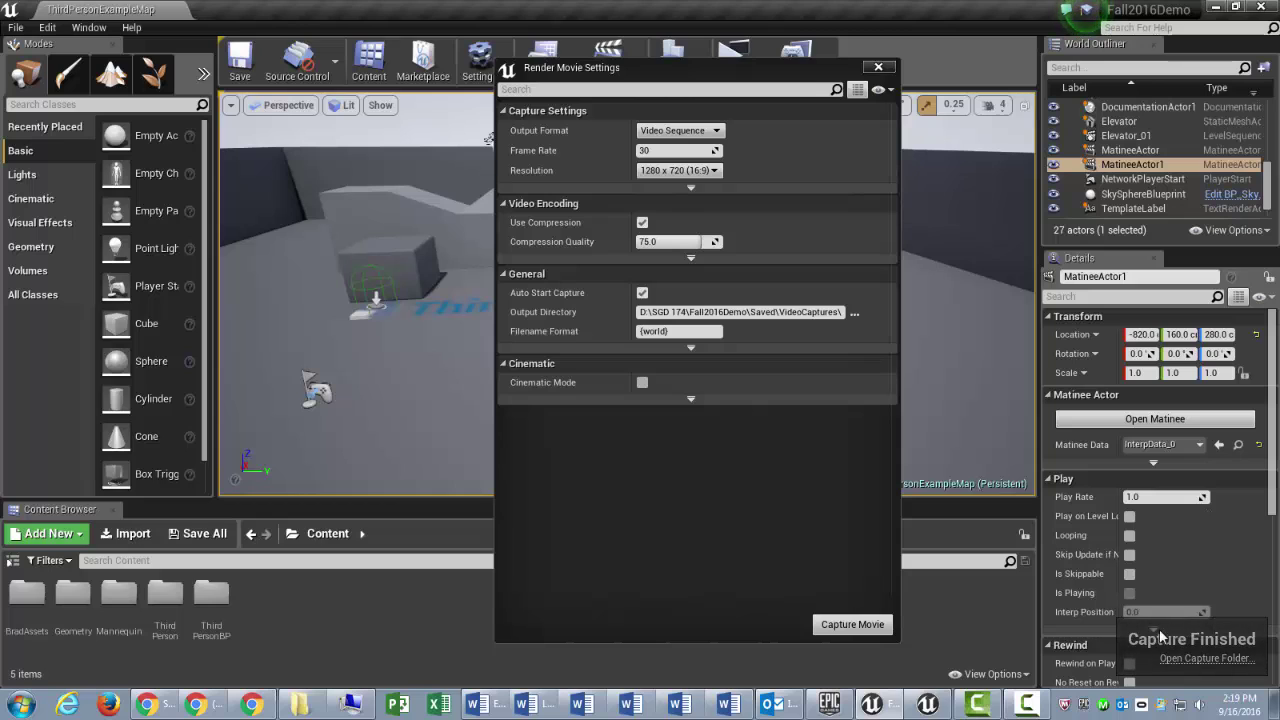
# Close Render Movie Settings and select ThirdPersonExampleMap_(1).avi in Saved\VideoCaptures.
pyautogui.click(879, 68)
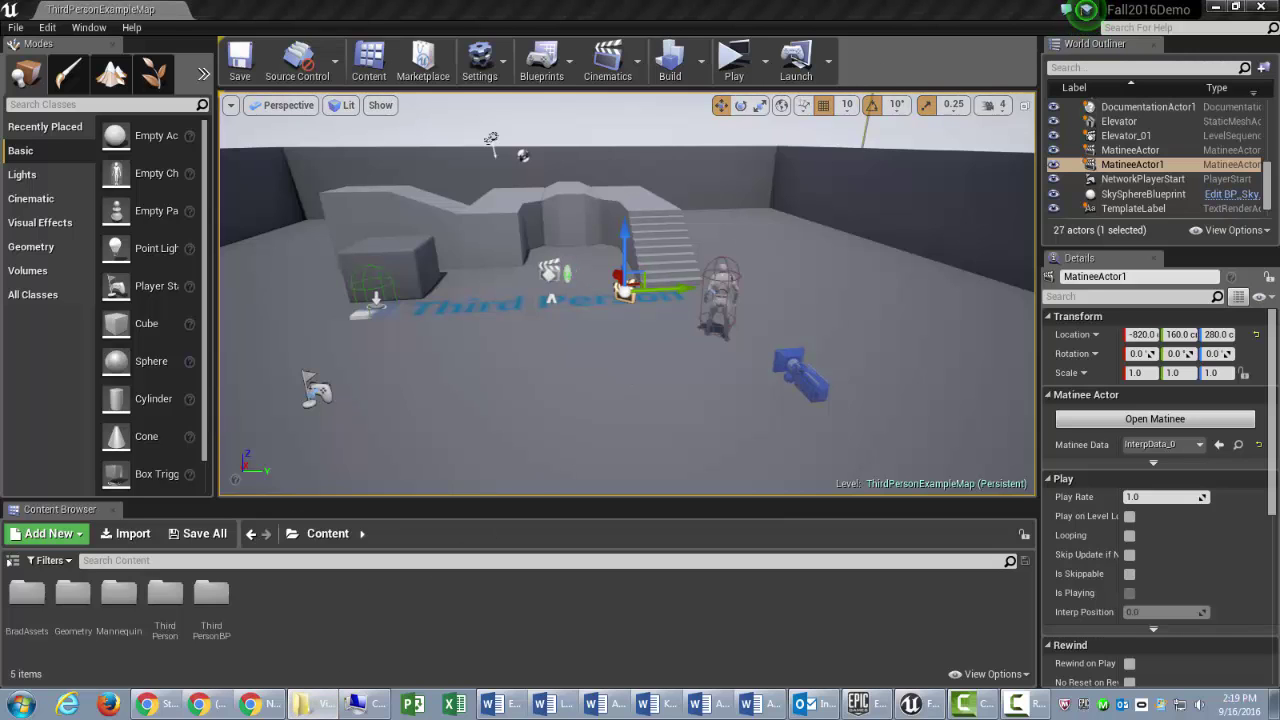
pyautogui.click(305, 704)
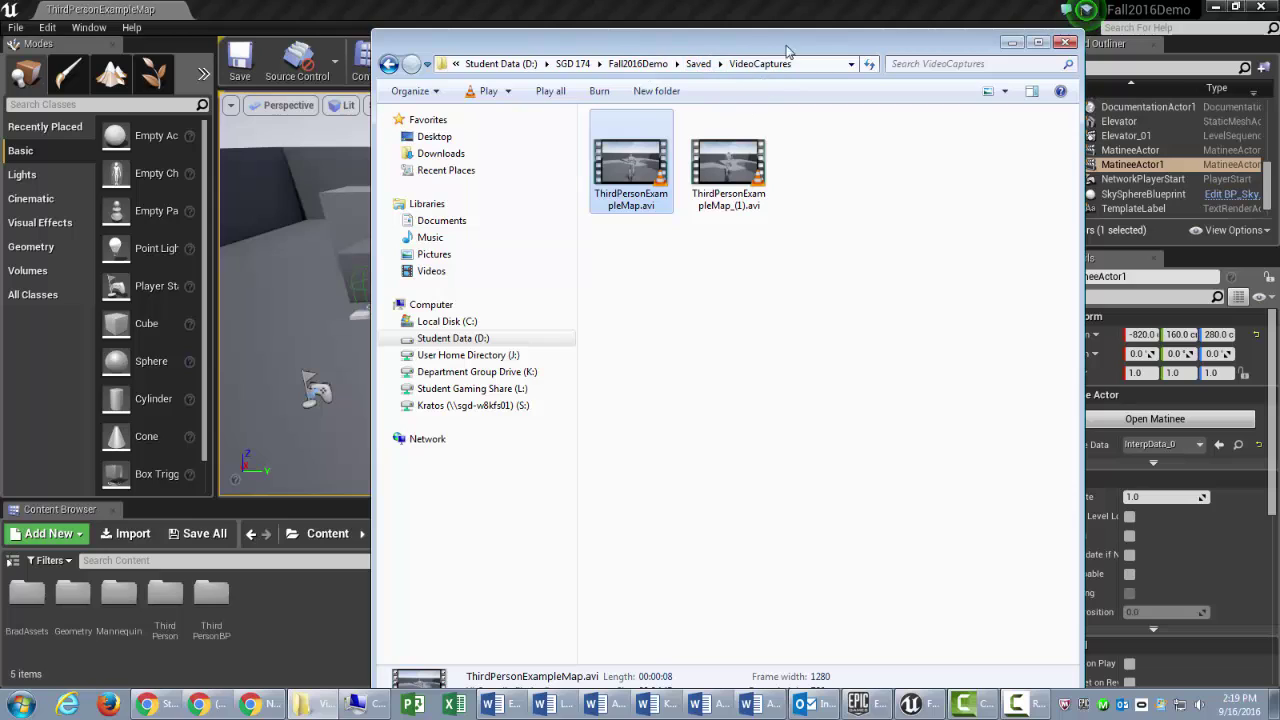
pyautogui.click(728, 166)
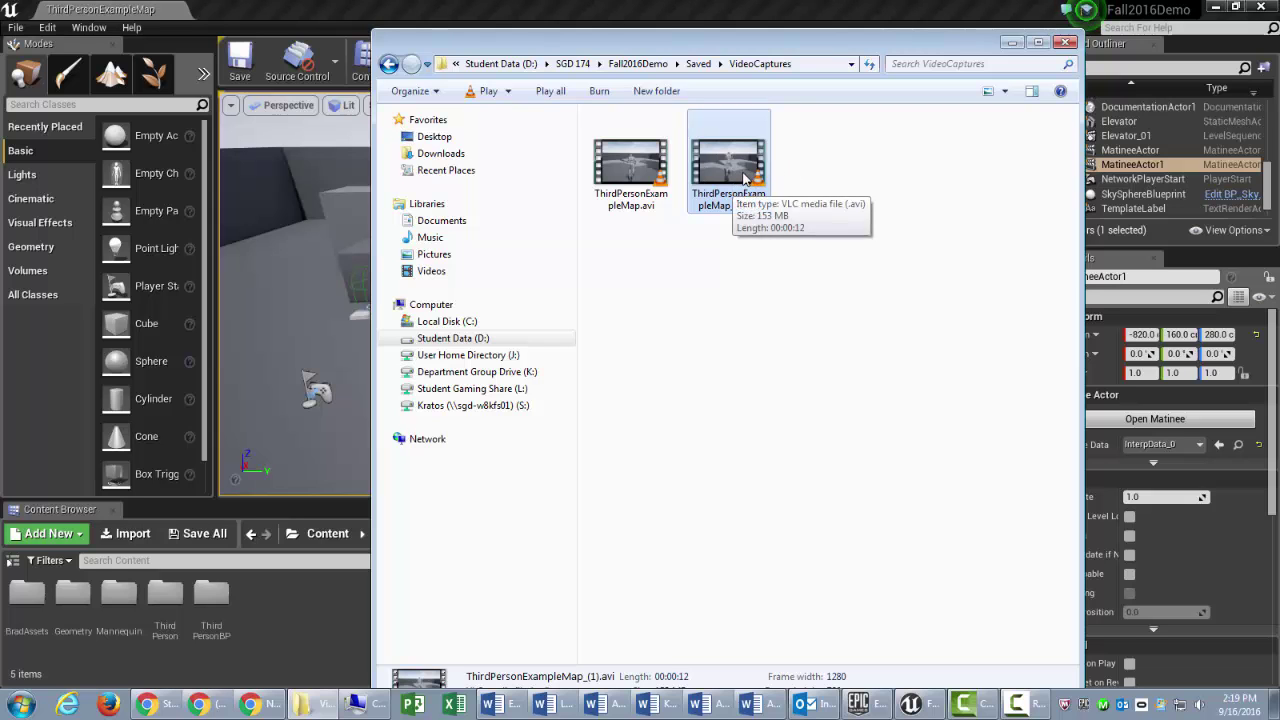
pyautogui.moveTo(806, 43); pyautogui.dragTo(261, 42)
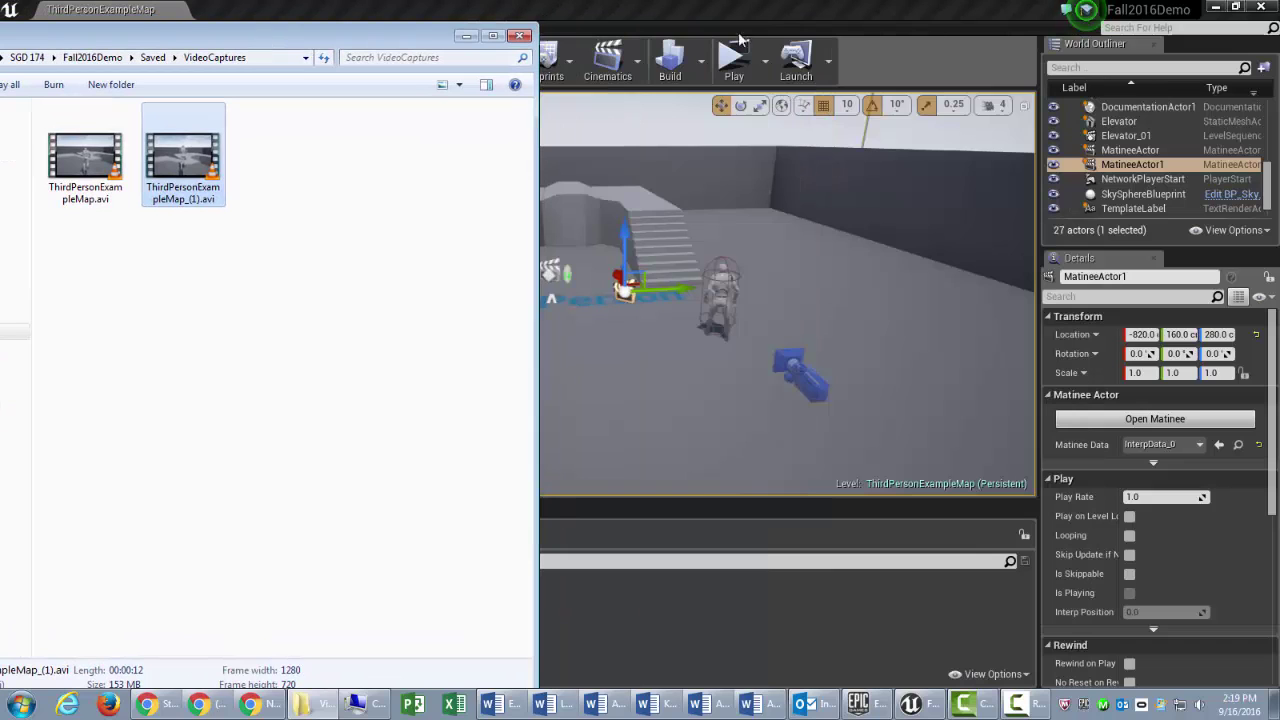
# Minimize Unreal, maximize Chrome, and load youtube.com.
pyautogui.click(1216, 9)
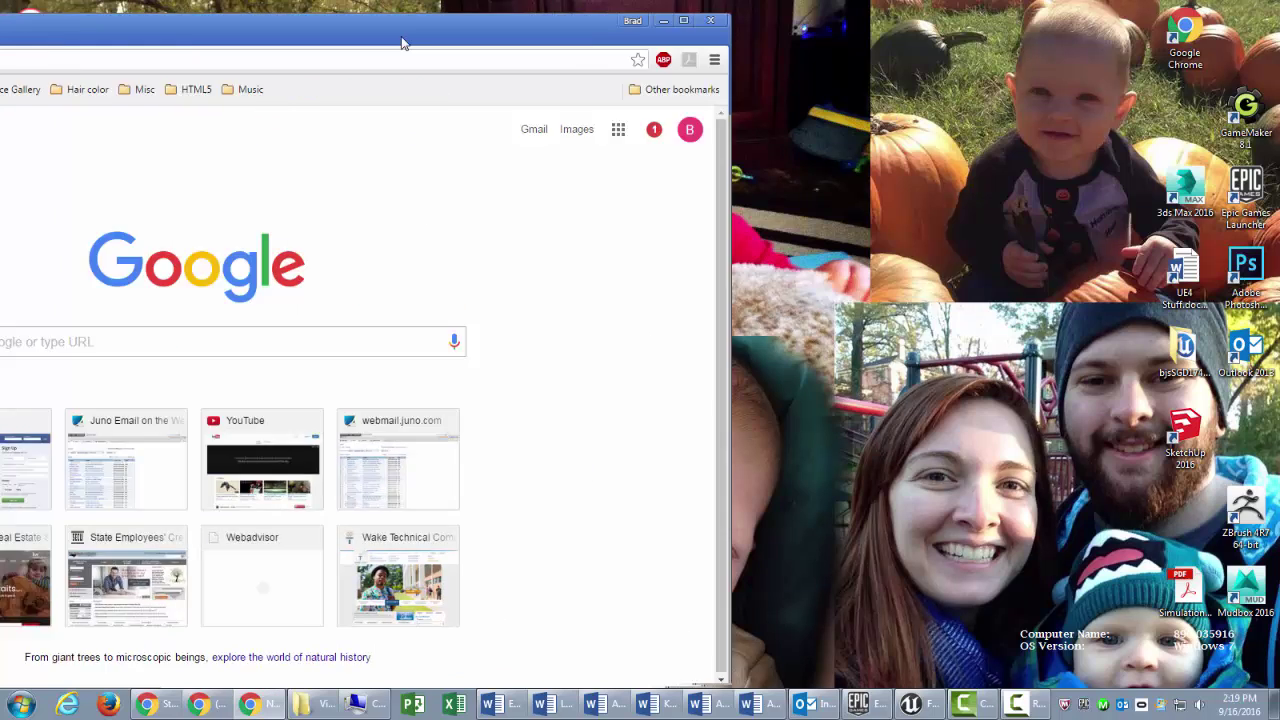
pyautogui.moveTo(403, 40); pyautogui.dragTo(777, 2)
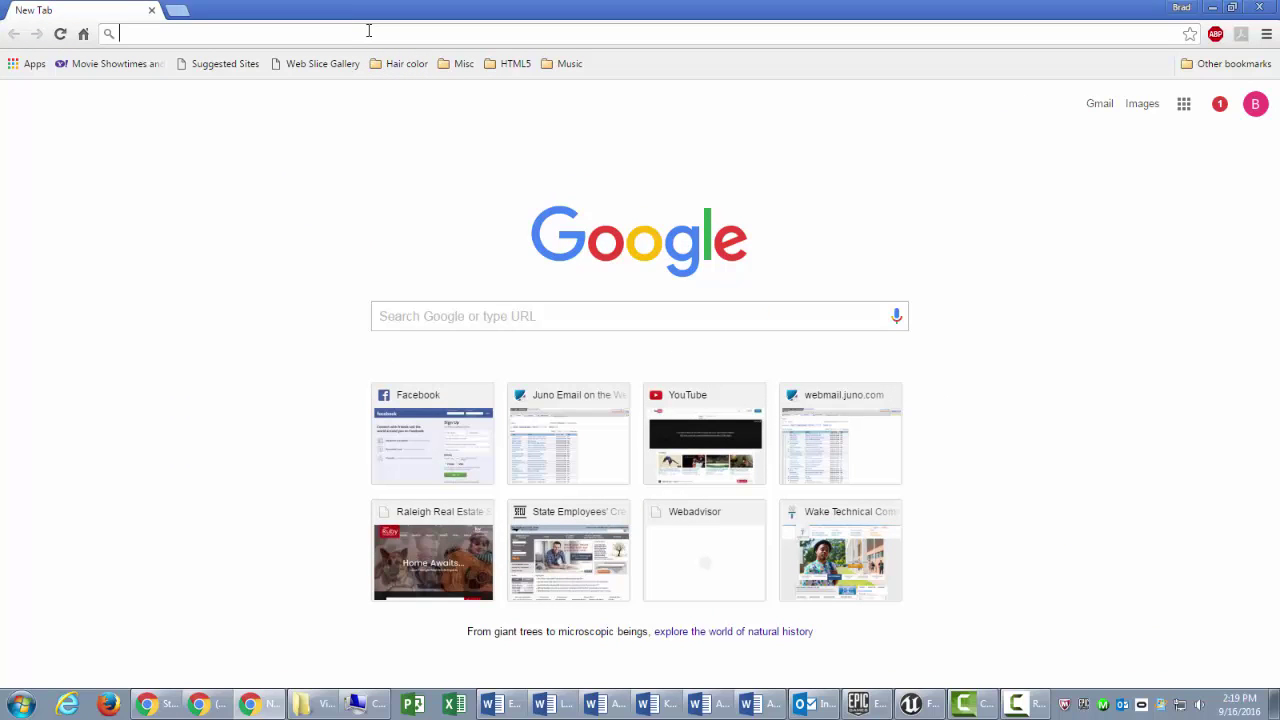
pyautogui.write('youtbe')
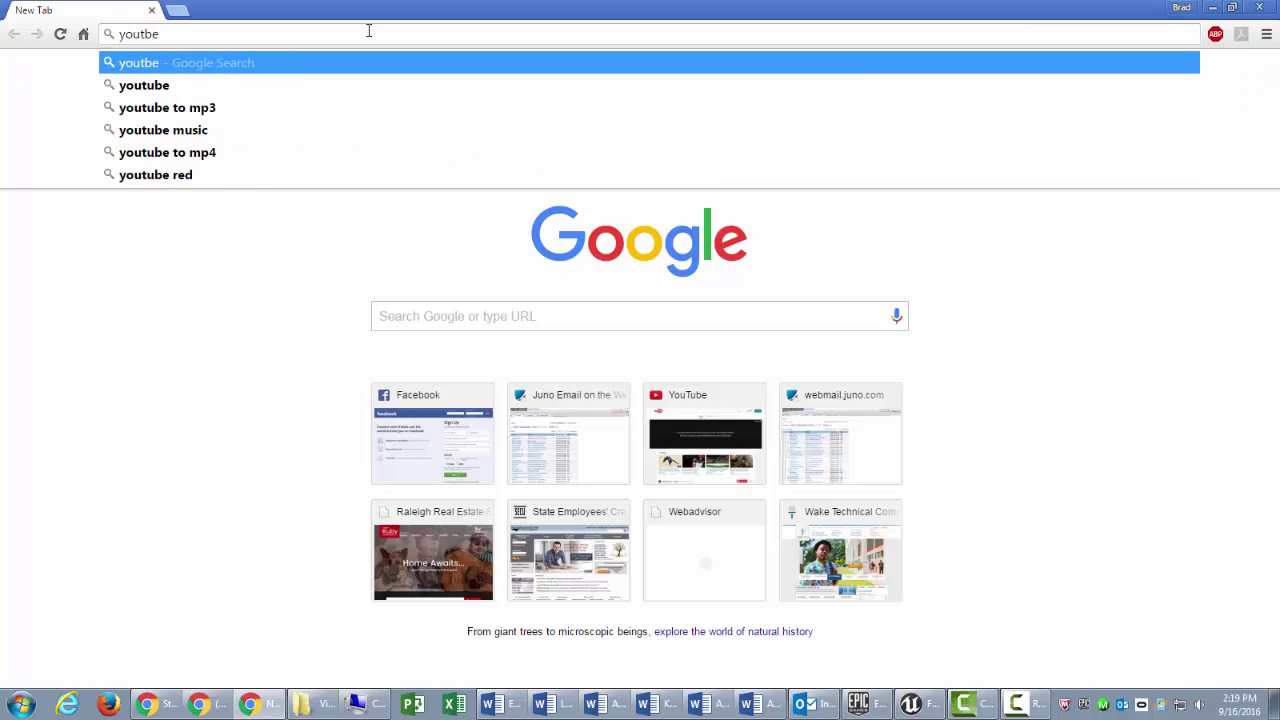
pyautogui.press('BackSpace')
pyautogui.press('BackSpace')
pyautogui.write('ube.com')
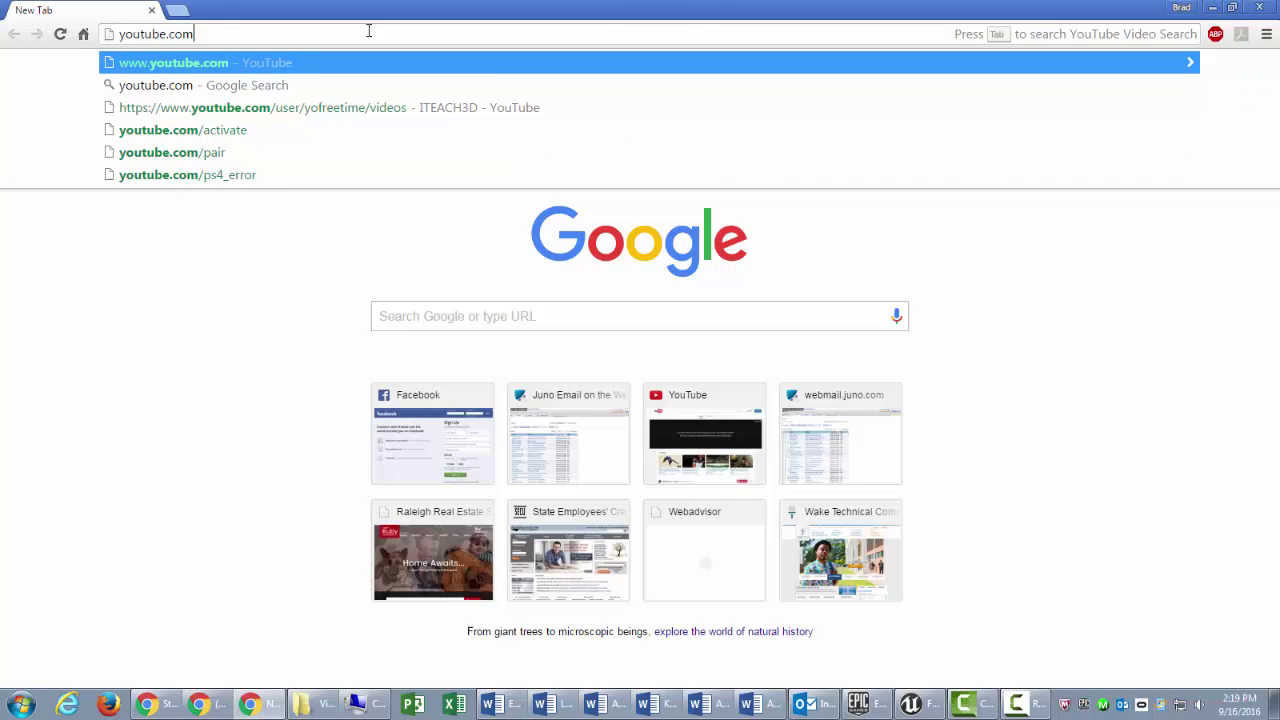
pyautogui.press('Return')
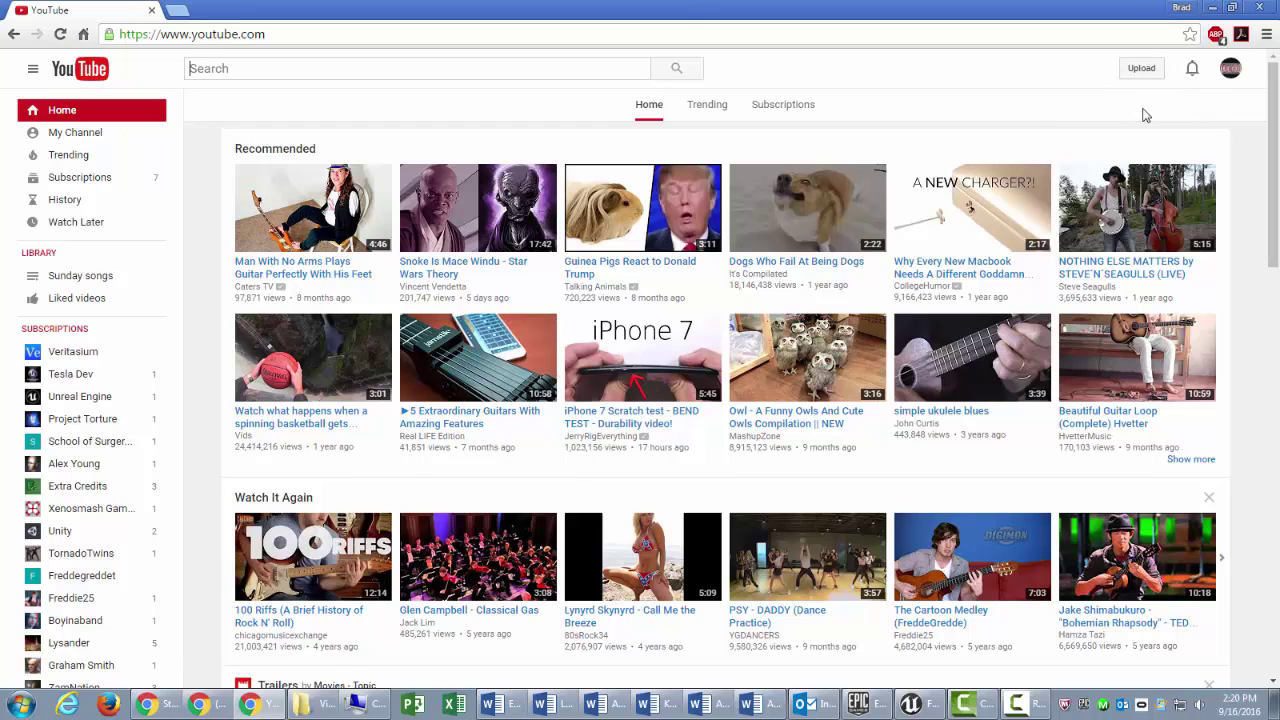
# Drag ThirdPersonExampleMap_(1).avi from Explorer onto YouTube's upload drop zone.
pyautogui.click(1142, 69)
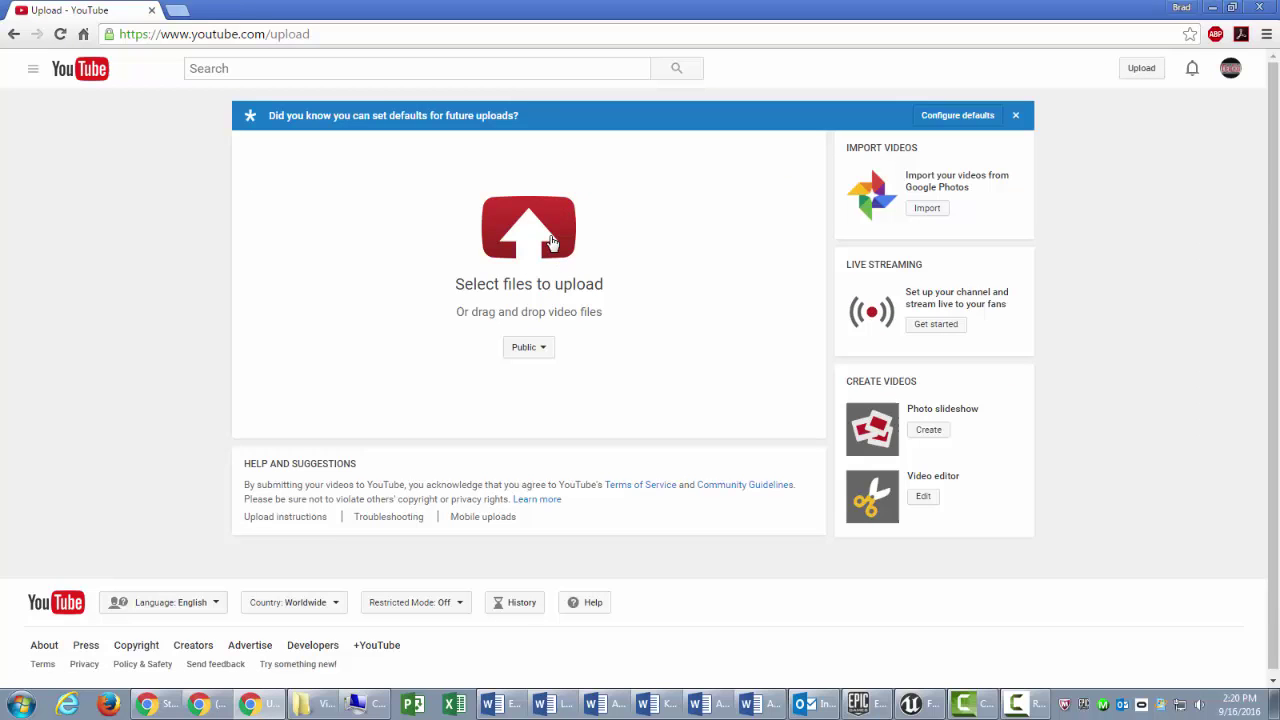
pyautogui.click(300, 704)
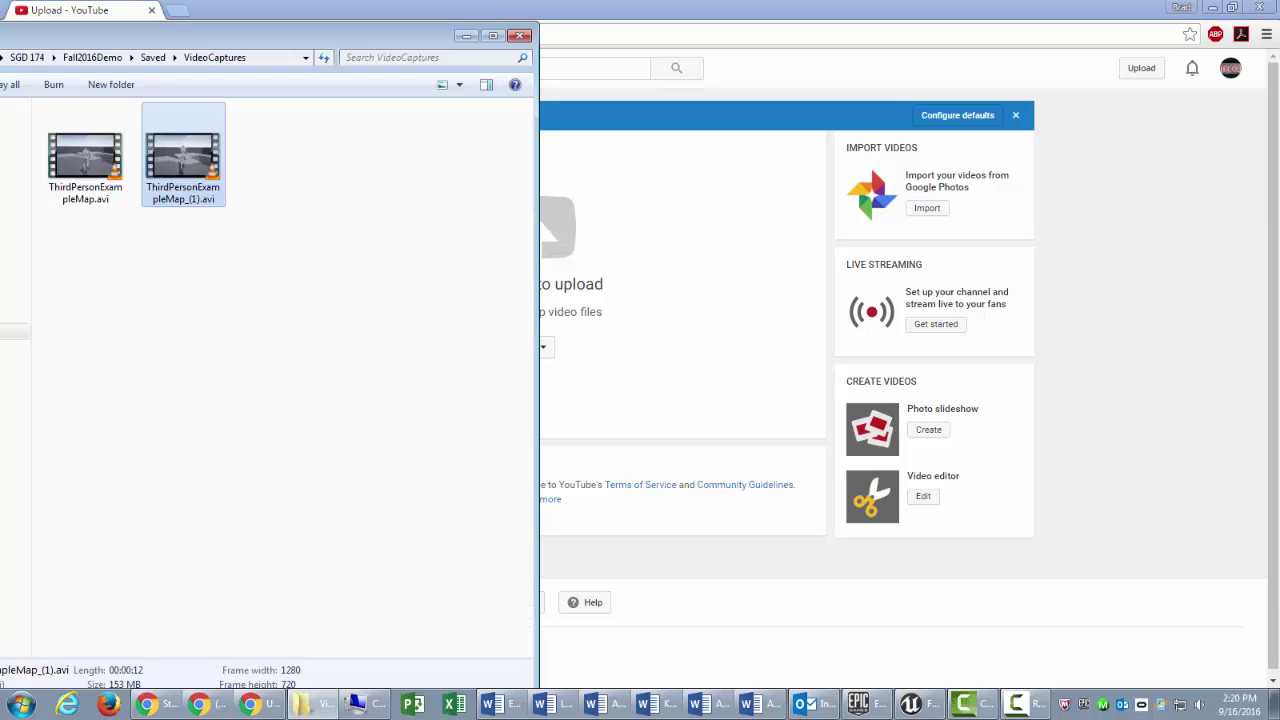
pyautogui.moveTo(333, 44); pyautogui.dragTo(663, 355)
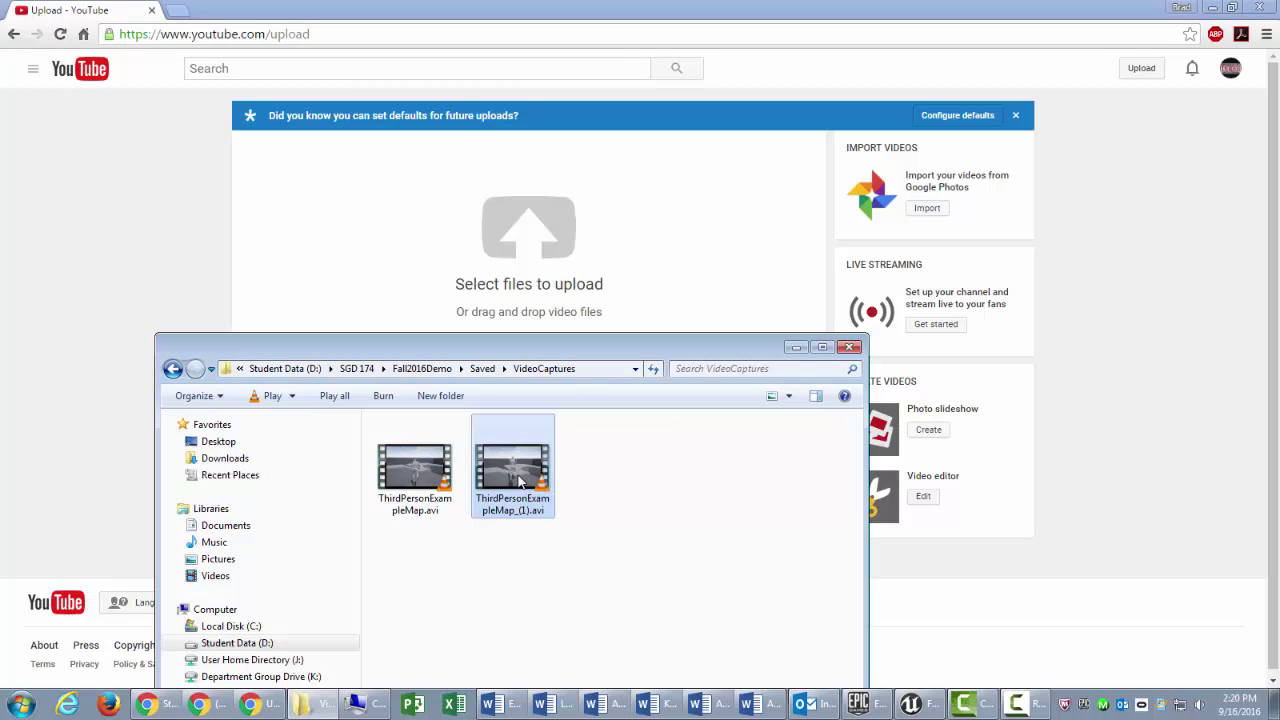
pyautogui.moveTo(519, 470); pyautogui.dragTo(533, 260)
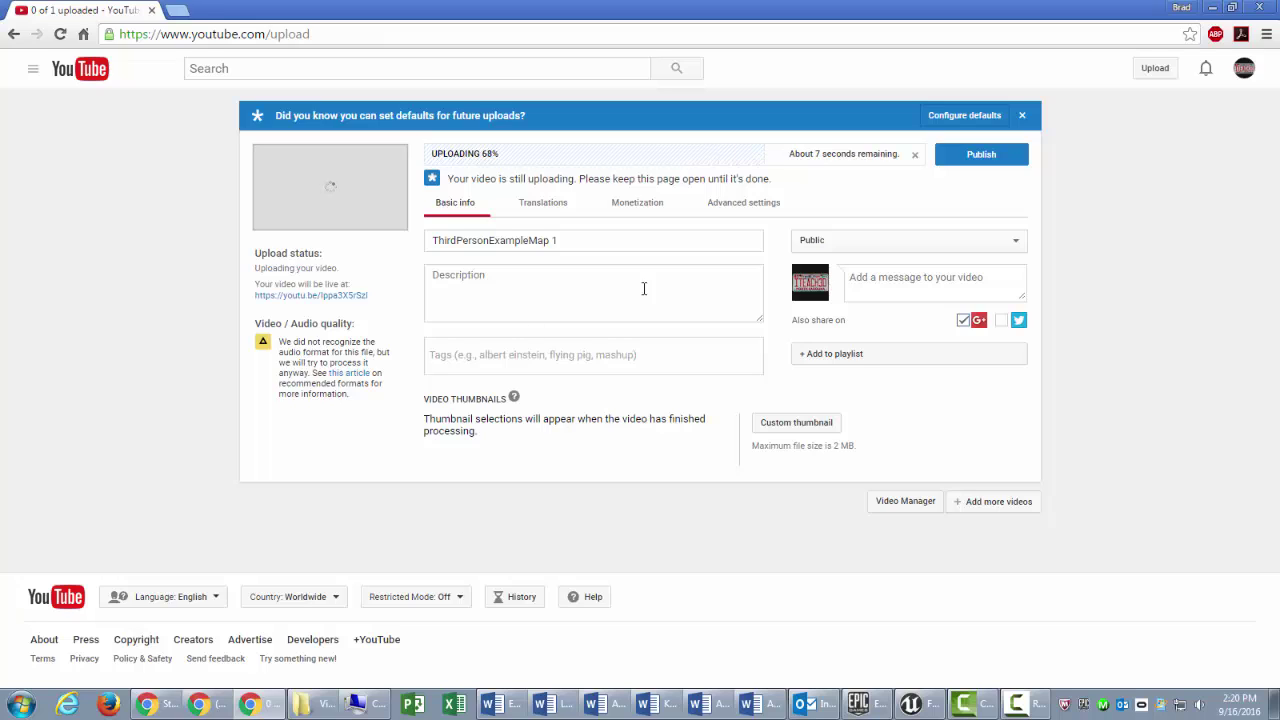
# Replace the title with 'Whitebox walkthrough', then step through Description and Tags.
pyautogui.click(594, 243)
pyautogui.moveTo(507, 241); pyautogui.dragTo(361, 243)
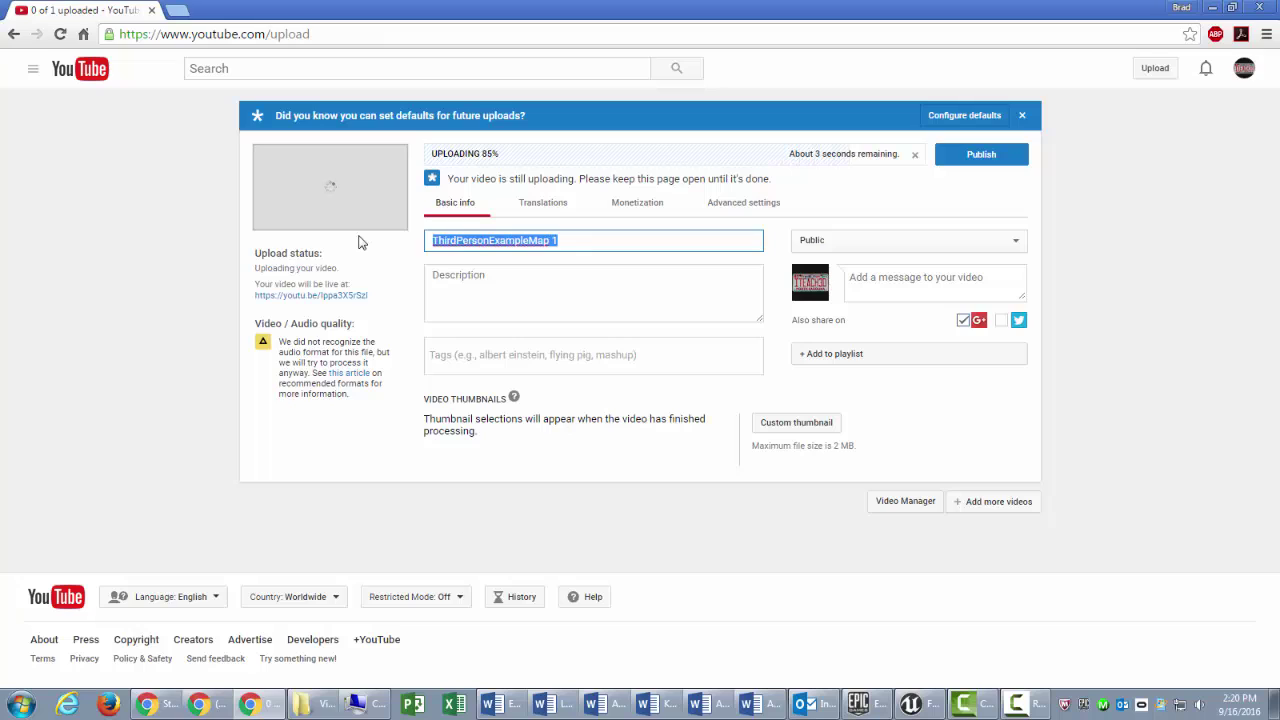
pyautogui.write('Whitebo')
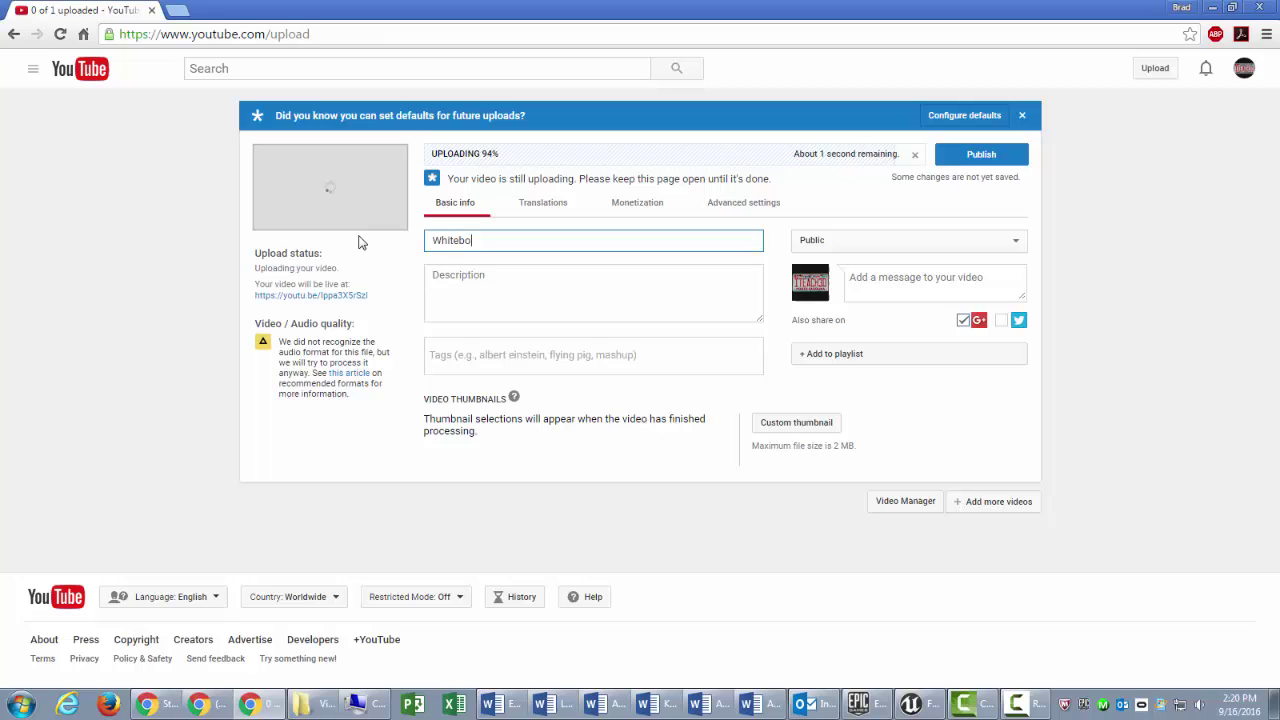
pyautogui.write('x walkthrough')
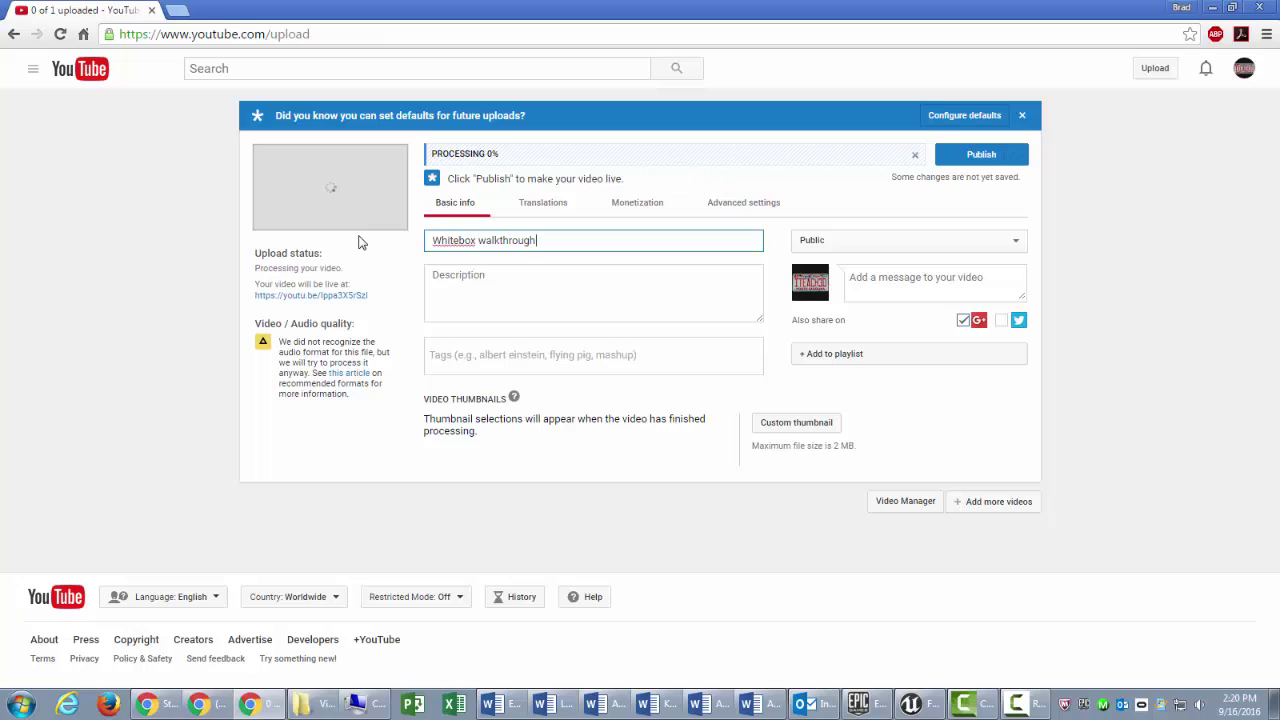
pyautogui.click(518, 296)
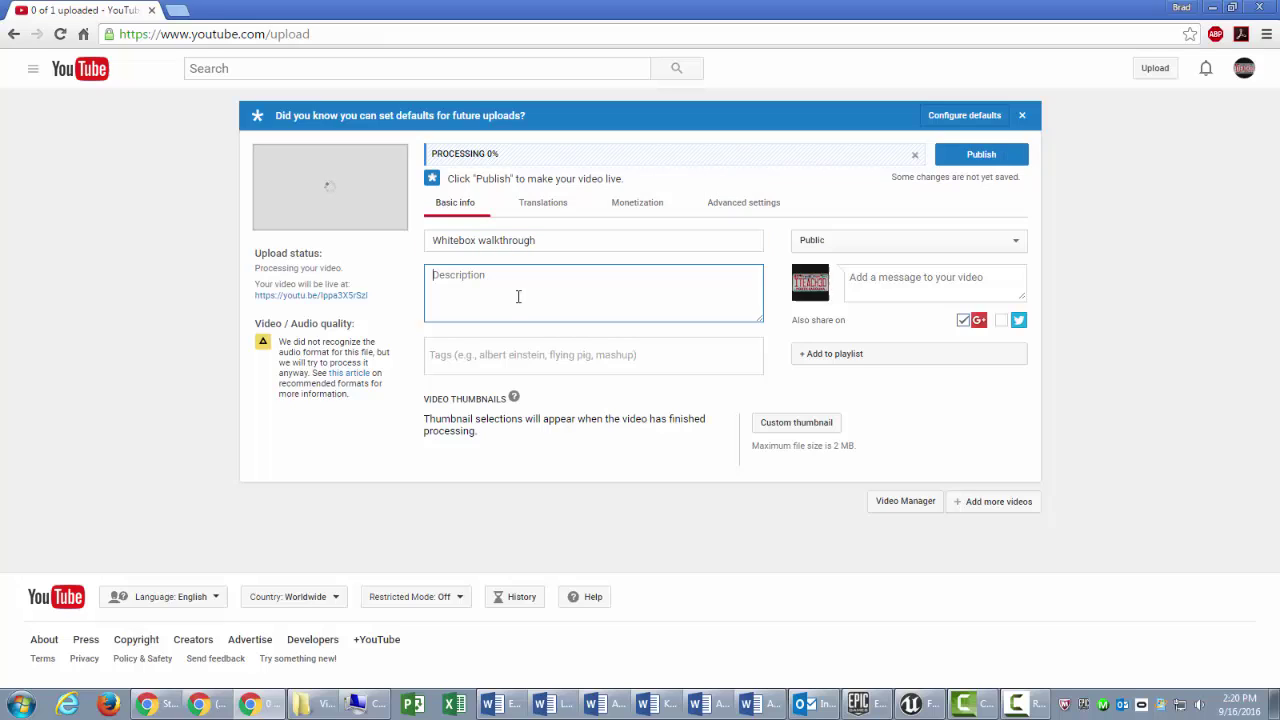
pyautogui.click(522, 364)
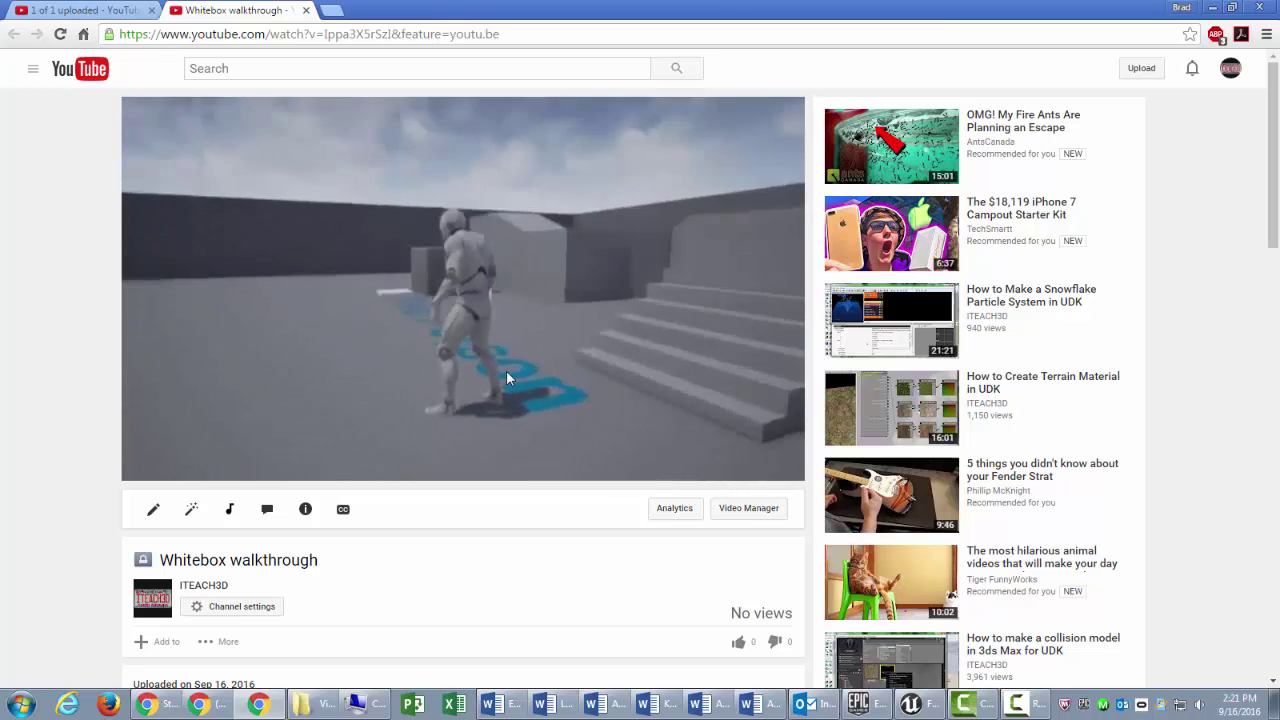
# Select the Whitebox walkthrough watch-page URL and open a new blank tab.
pyautogui.click(527, 34)
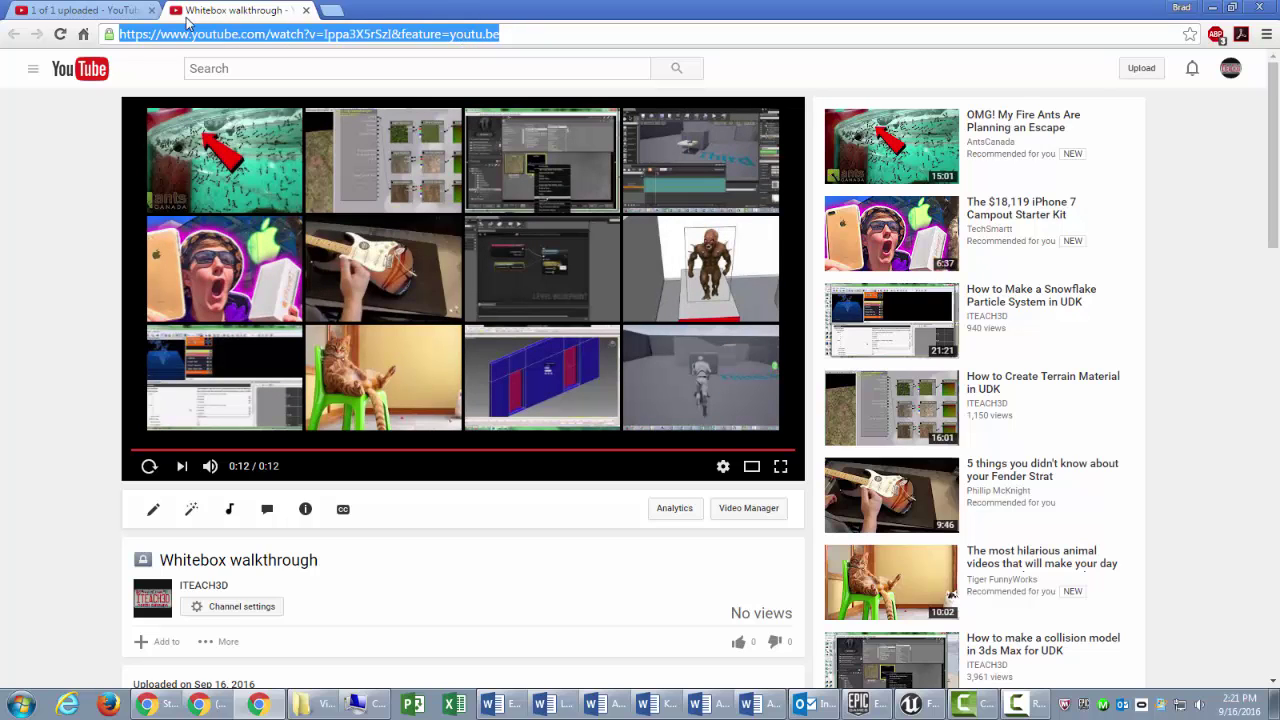
pyautogui.click(335, 12)
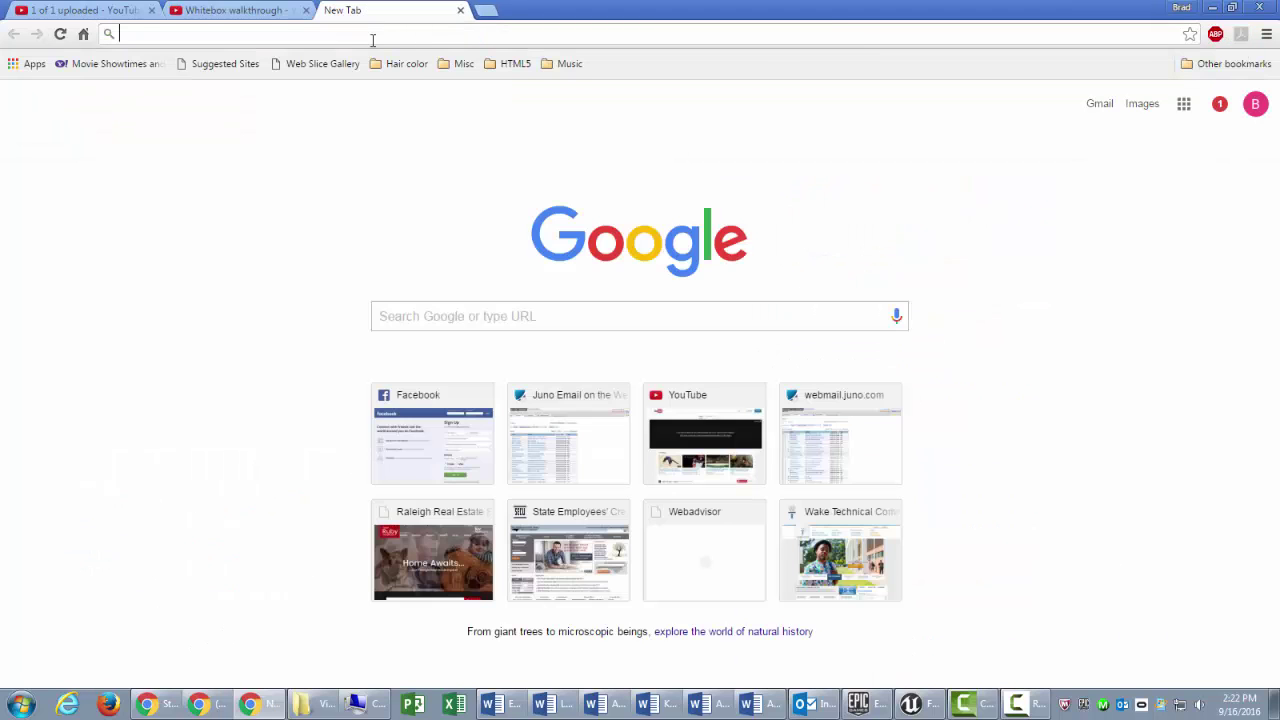
# Load dist-ed.waketech.edu, then open course 2016FA.SGD.174.4102 from Blackboard's course list.
pyautogui.moveTo(390, 10)
pyautogui.write('dist')
pyautogui.press('Return')
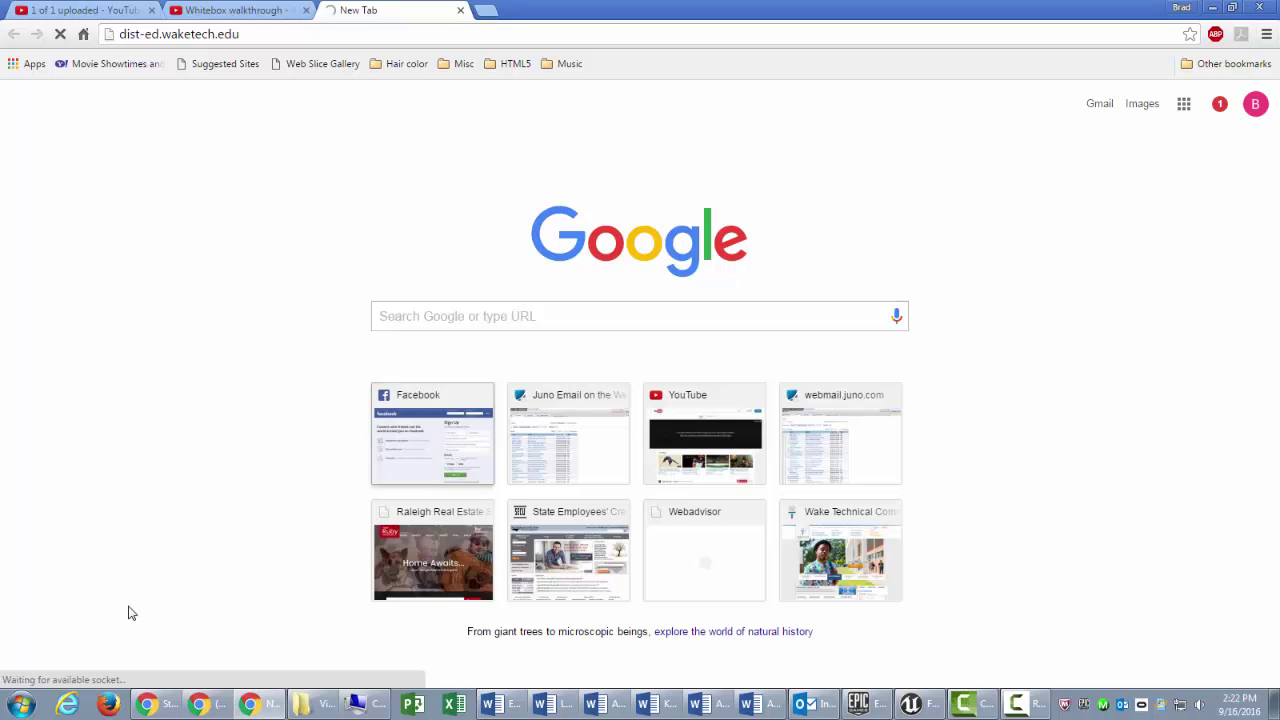
pyautogui.click(203, 709)
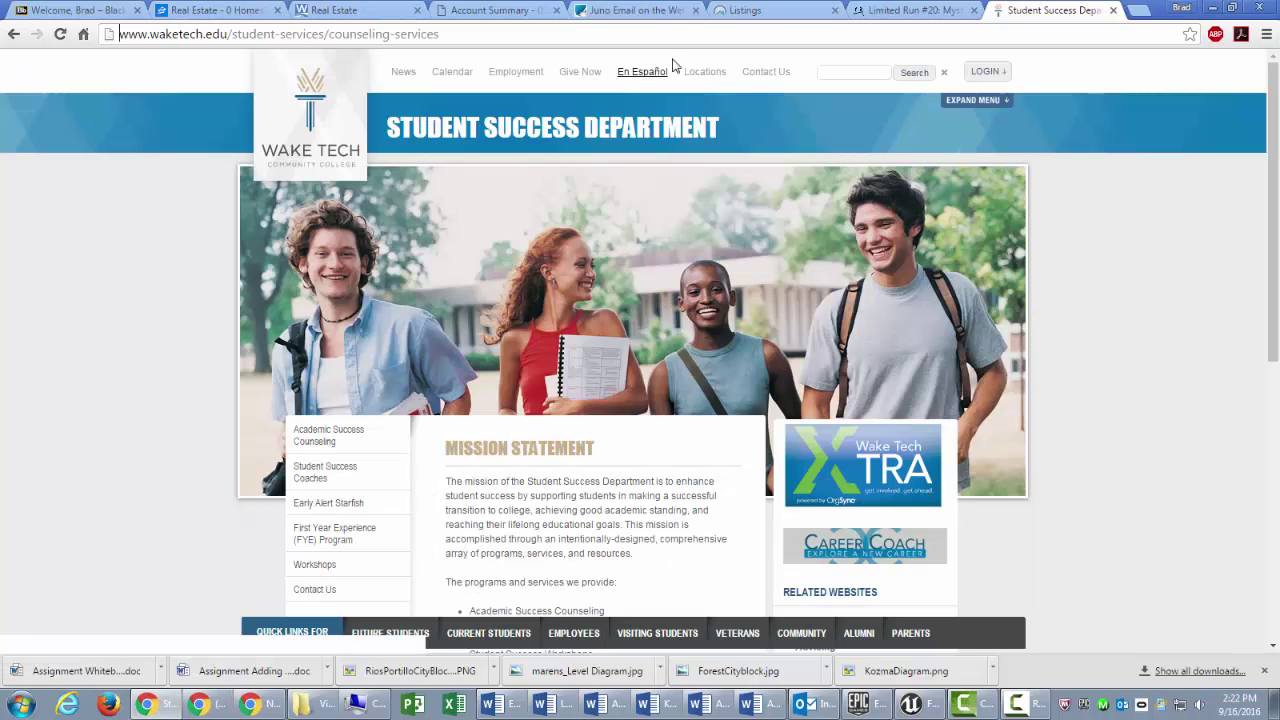
pyautogui.click(75, 10)
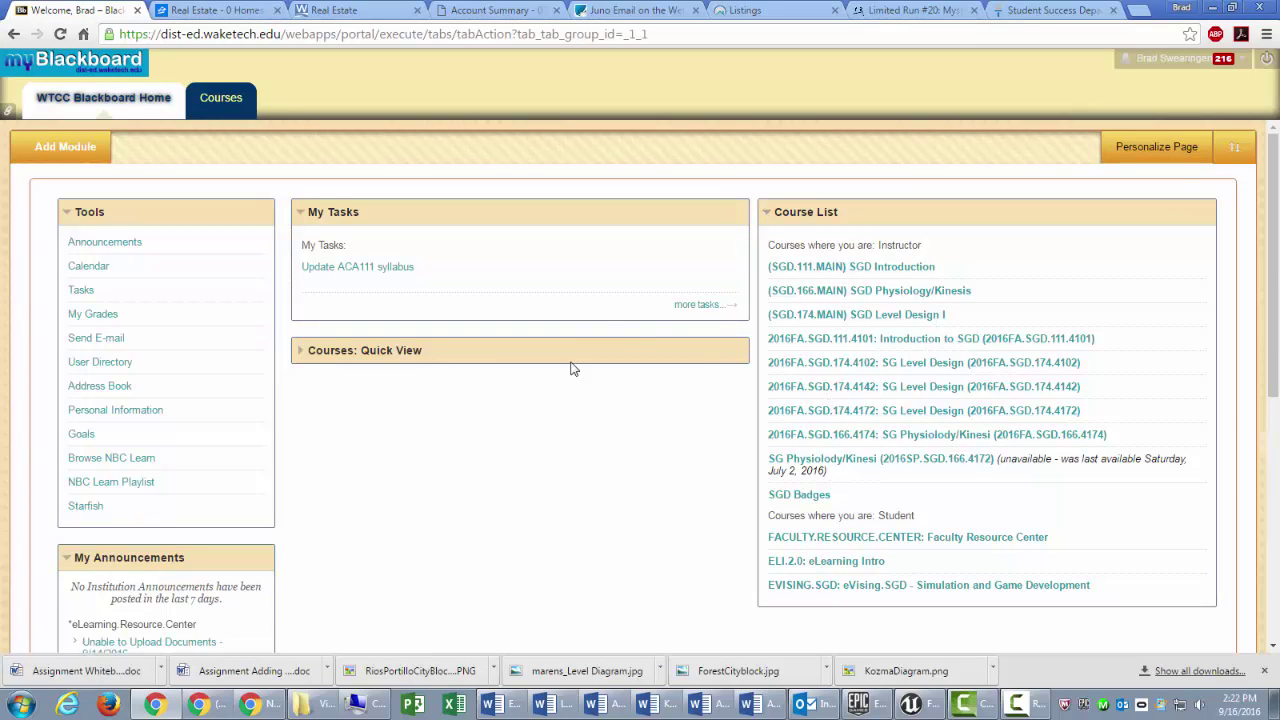
pyautogui.click(980, 366)
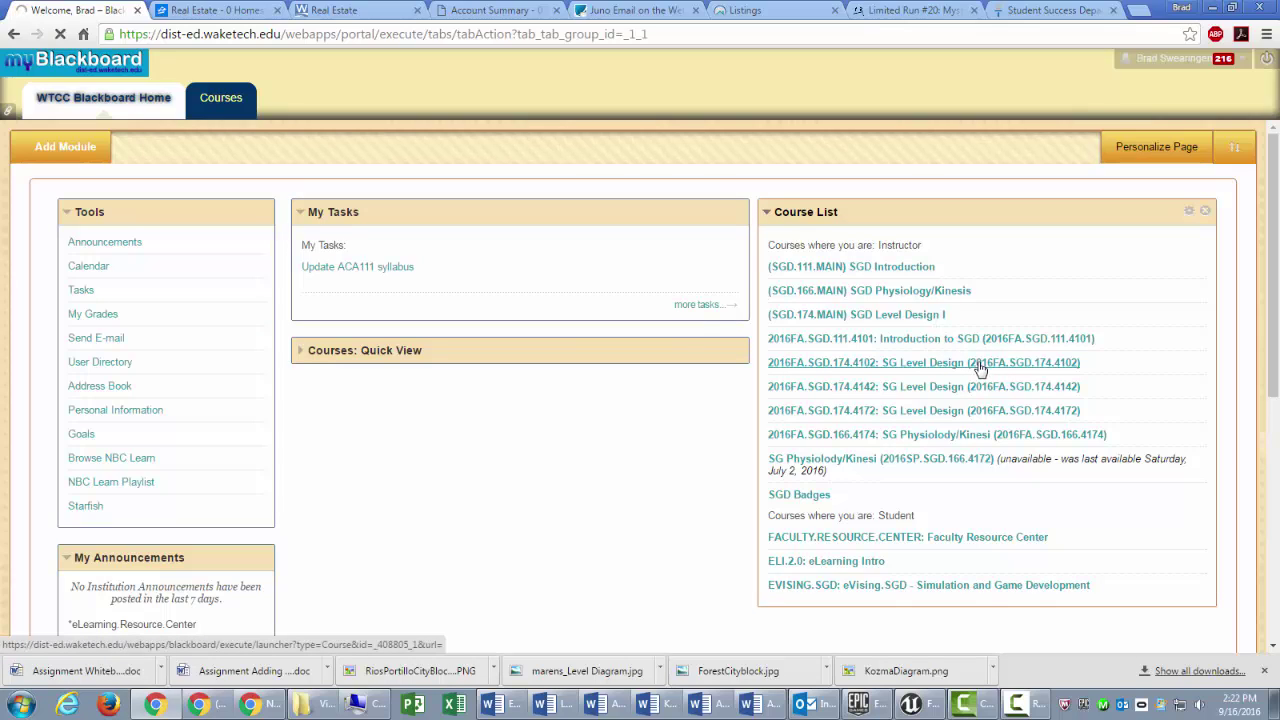